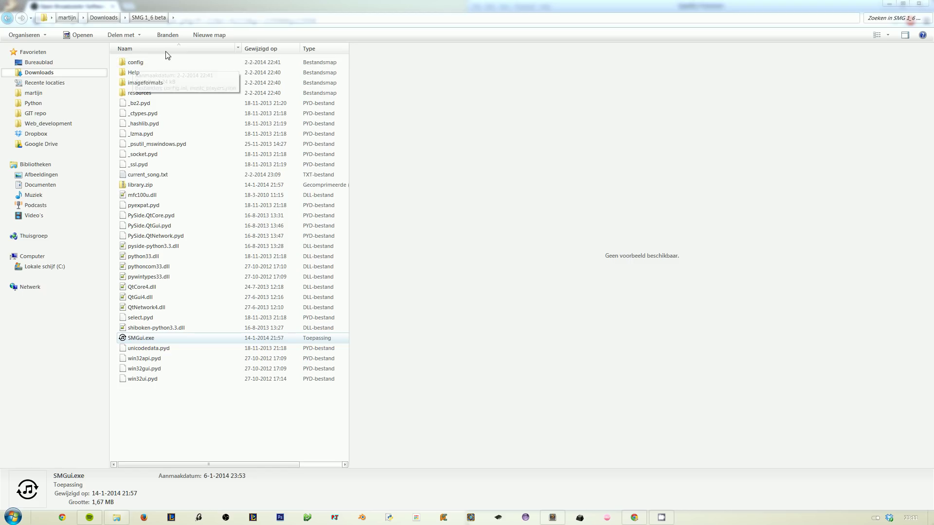
# Open the config folder and examine the player entries in the preview of music_players.json.
pyautogui.doubleClick(143, 66)
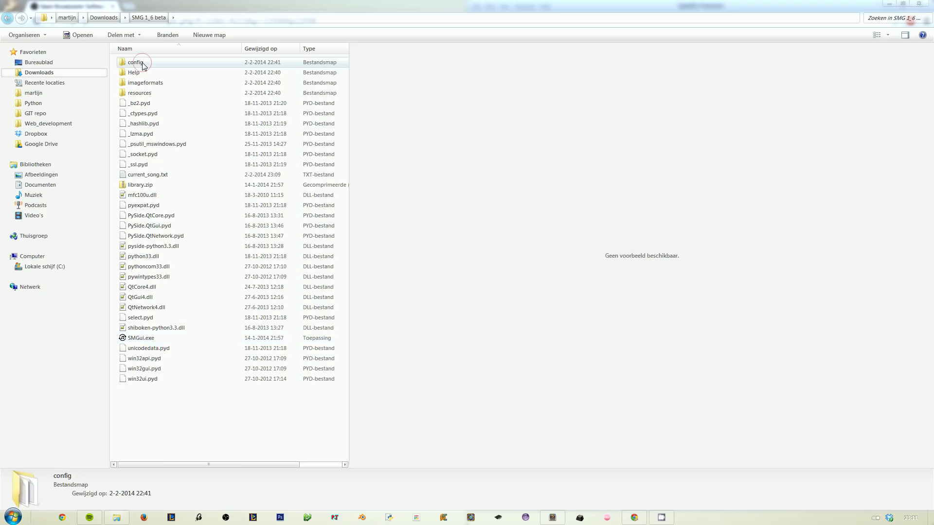
pyautogui.click(147, 73)
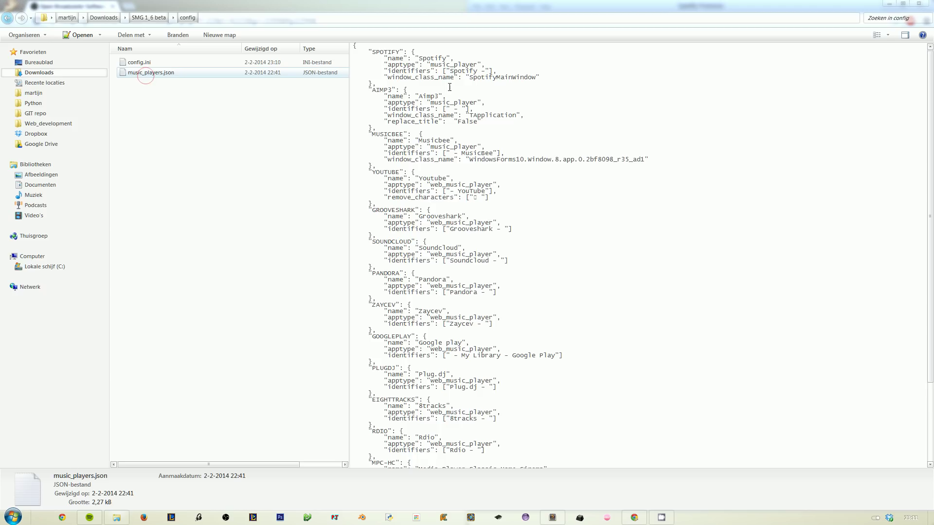
pyautogui.click(371, 52)
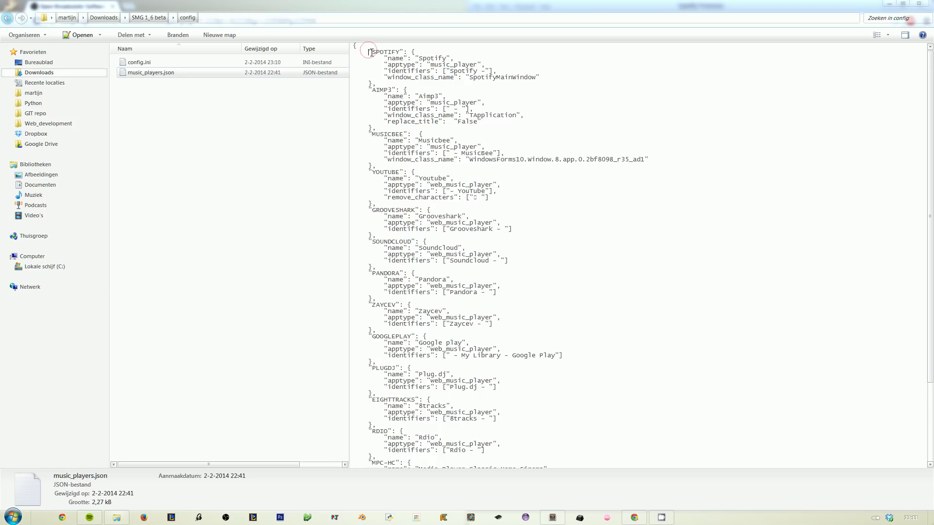
pyautogui.click(376, 84)
pyautogui.click(384, 108)
pyautogui.click(395, 147)
pyautogui.click(454, 184)
pyautogui.click(395, 197)
pyautogui.click(423, 222)
pyautogui.scroll(-1, 427, 314)
pyautogui.scroll(-5, 428, 314)
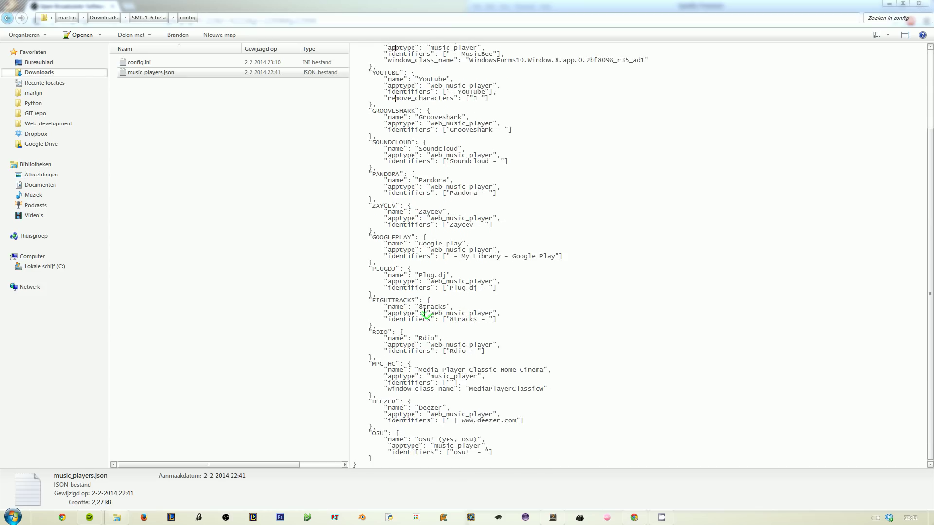
pyautogui.click(423, 313)
pyautogui.click(419, 376)
pyautogui.click(422, 267)
# Open config.ini from the config folder in Sublime Text and shrink the text so the whole file fits.
pyautogui.click(153, 60)
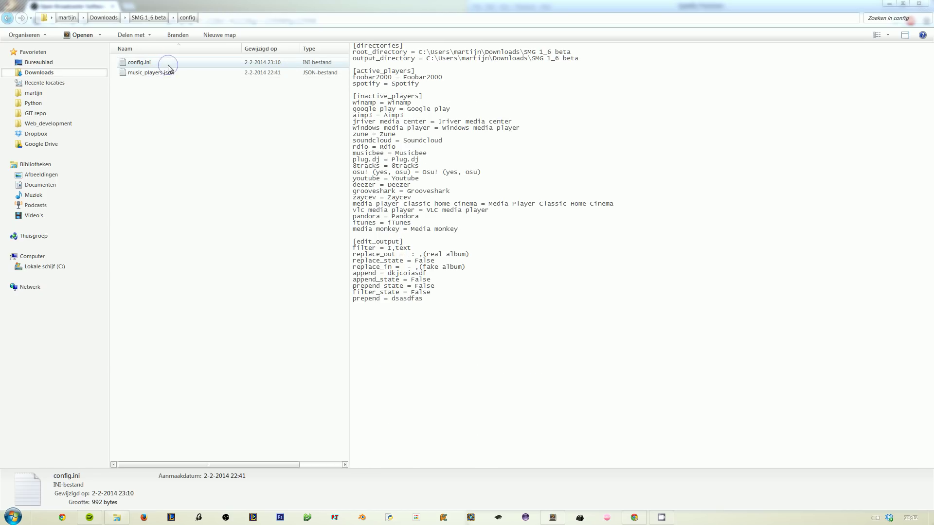
pyautogui.rightClick(167, 63)
pyautogui.click(215, 95)
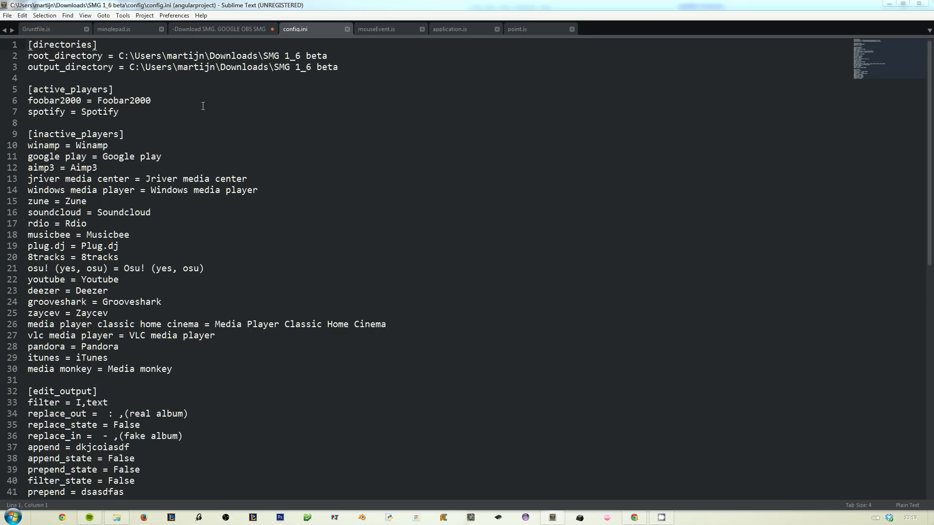
pyautogui.scroll(-3, 202, 106)
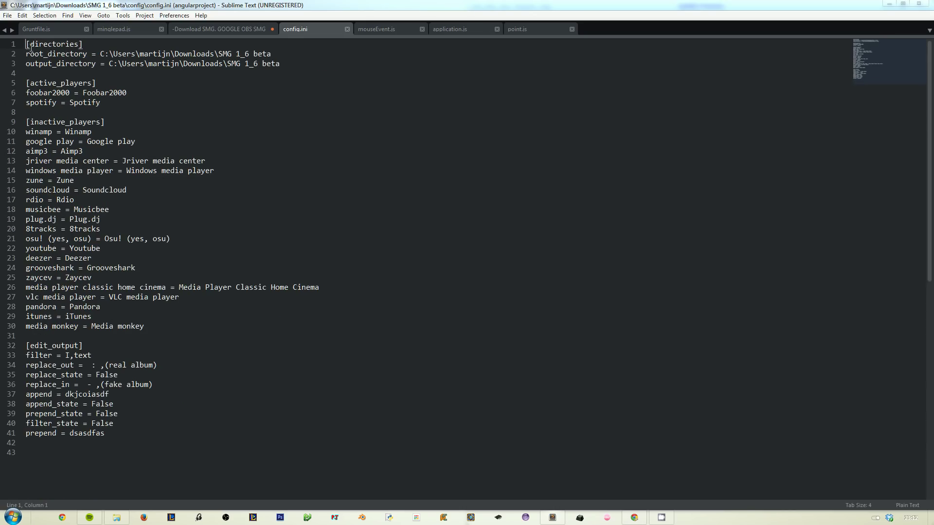
# Examine the root and output directory settings and the edit_output section of config.ini.
pyautogui.moveTo(27, 45); pyautogui.dragTo(341, 63)
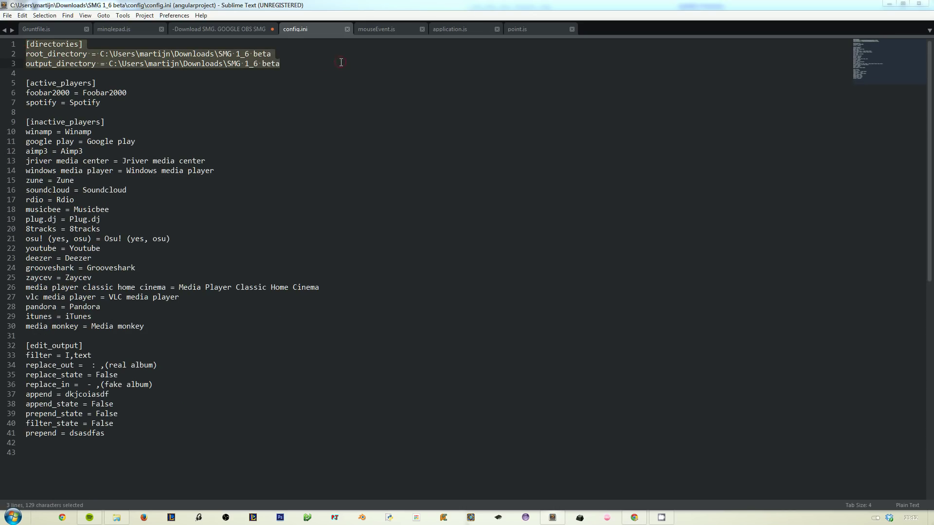
pyautogui.click(341, 62)
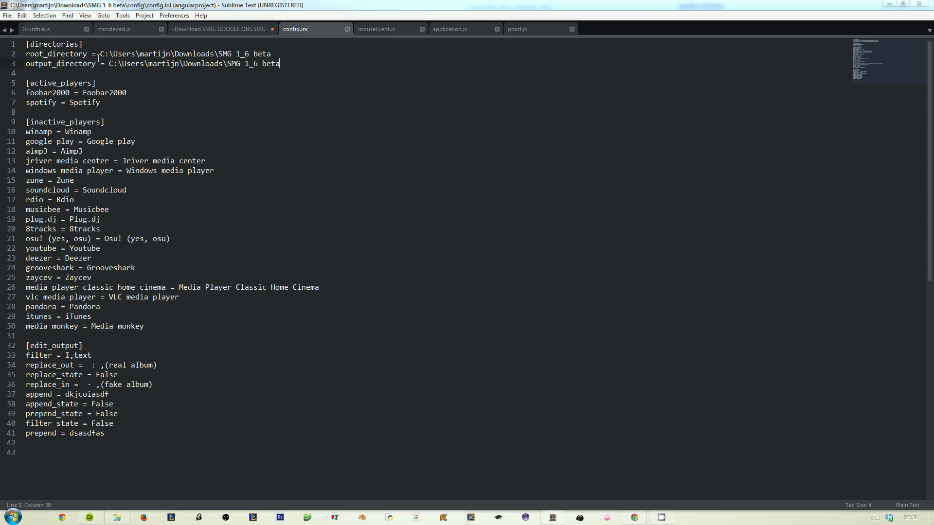
pyautogui.tripleClick(49, 52)
pyautogui.click(31, 54)
pyautogui.click(92, 364)
# Open music_players.json from the config folder in a maximized Sublime Text window.
pyautogui.moveTo(535, 6); pyautogui.dragTo(526, 72)
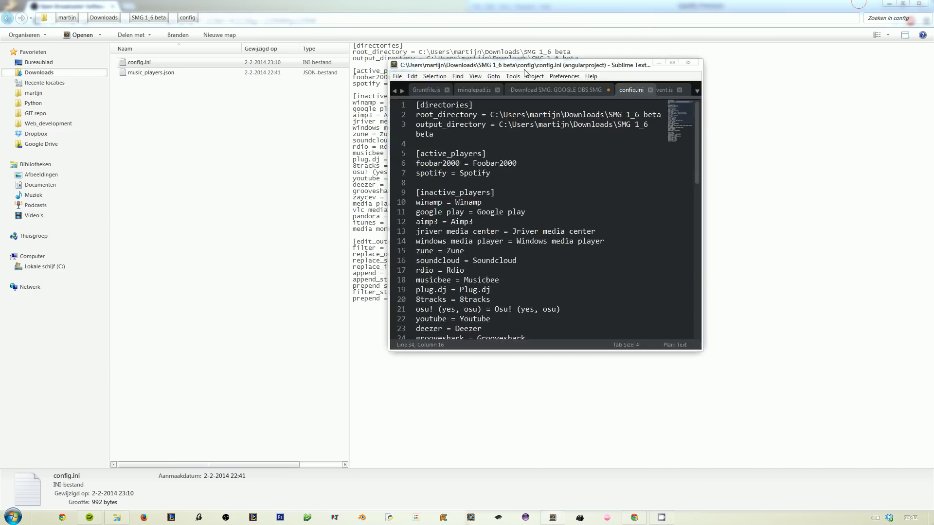
pyautogui.click(525, 54)
pyautogui.click(171, 72)
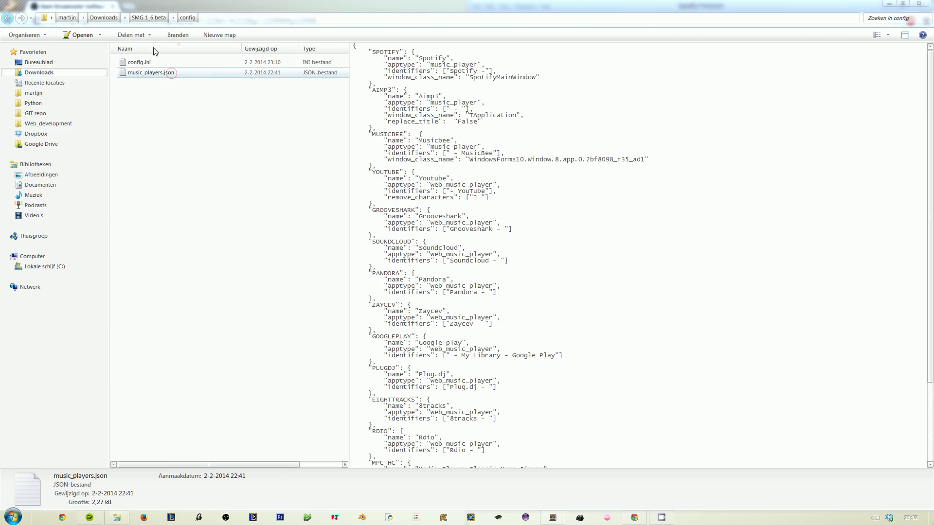
pyautogui.rightClick(178, 77)
pyautogui.click(210, 103)
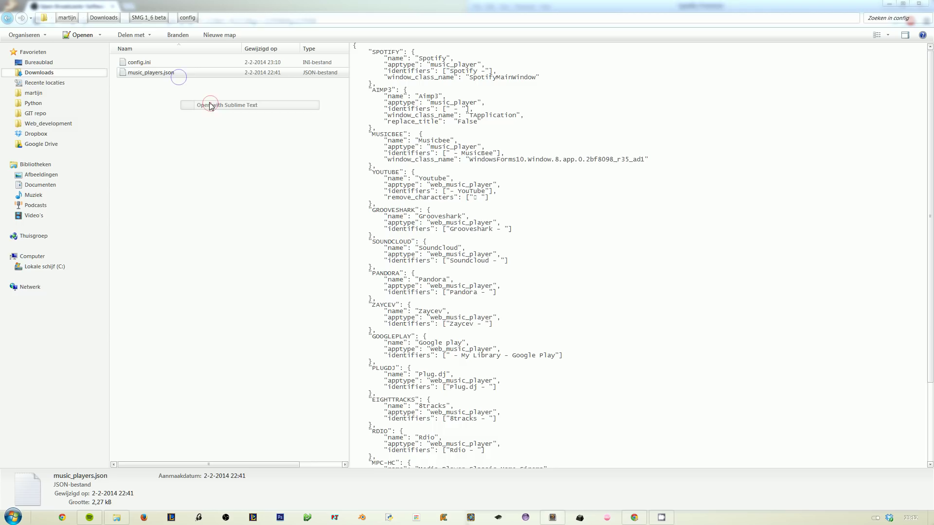
pyautogui.doubleClick(354, 2)
pyautogui.click(300, 90)
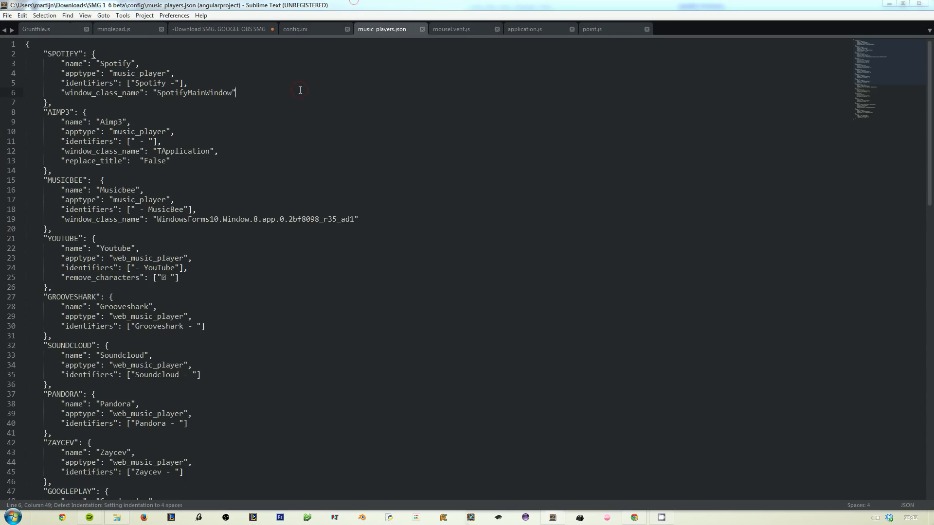
# Delete the whole DEEZER entry, including its closing brace and comma, from music_players.json.
pyautogui.doubleClick(52, 112)
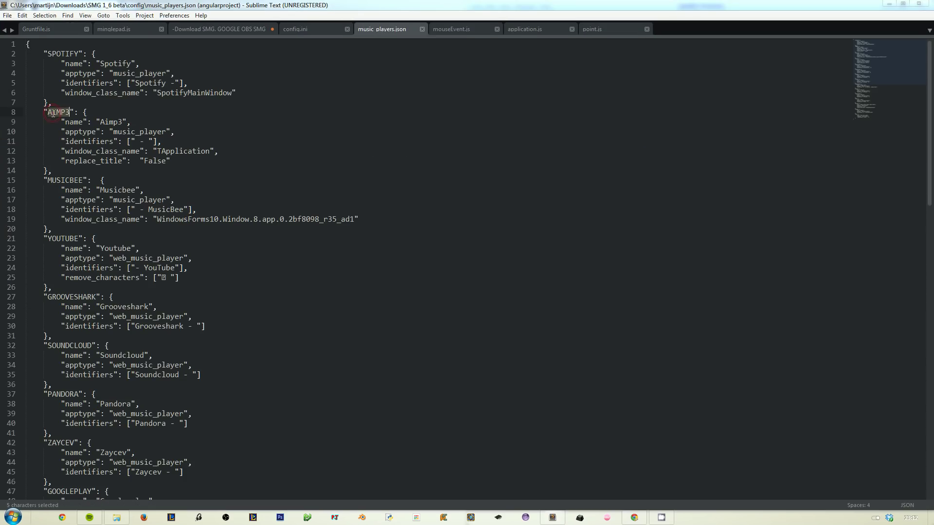
pyautogui.doubleClick(79, 54)
pyautogui.doubleClick(75, 181)
pyautogui.scroll(-20, 88, 273)
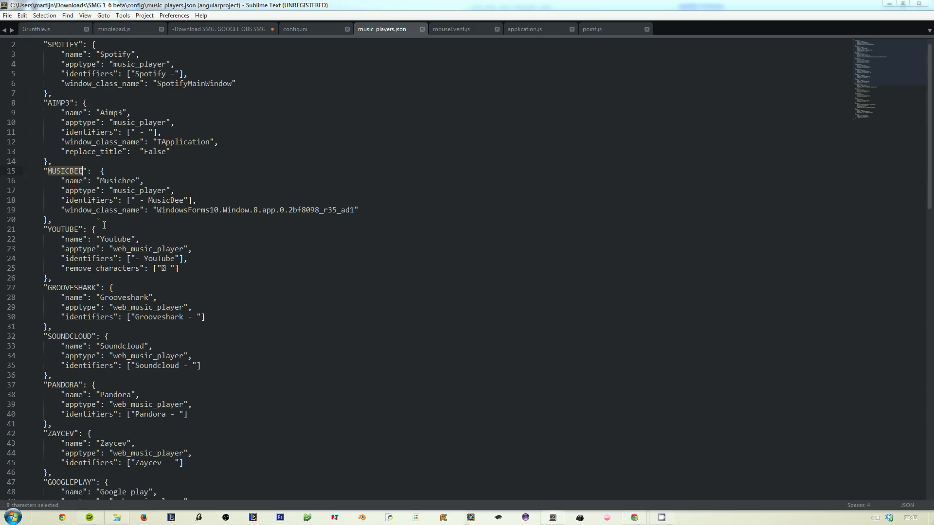
pyautogui.scroll(4, 92, 297)
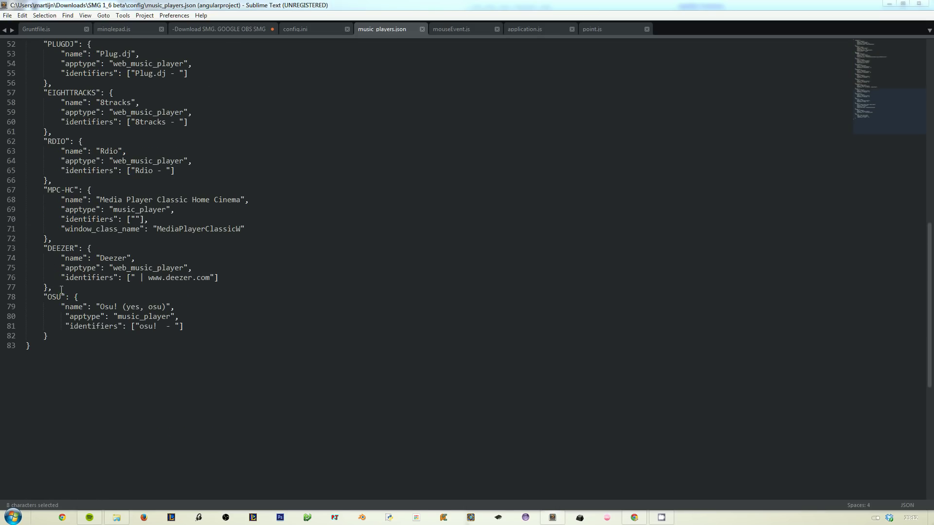
pyautogui.moveTo(61, 290); pyautogui.dragTo(7, 249)
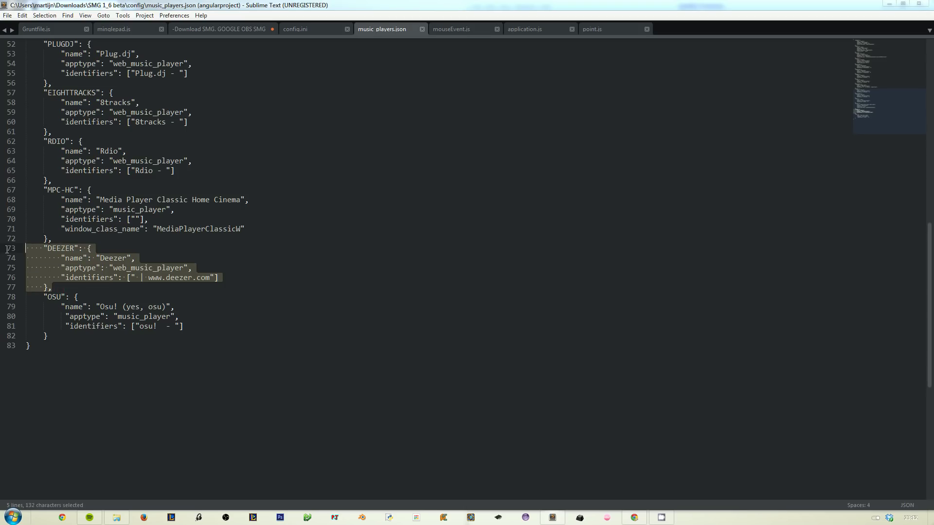
pyautogui.press('BackSpace')
pyautogui.press('BackSpace')
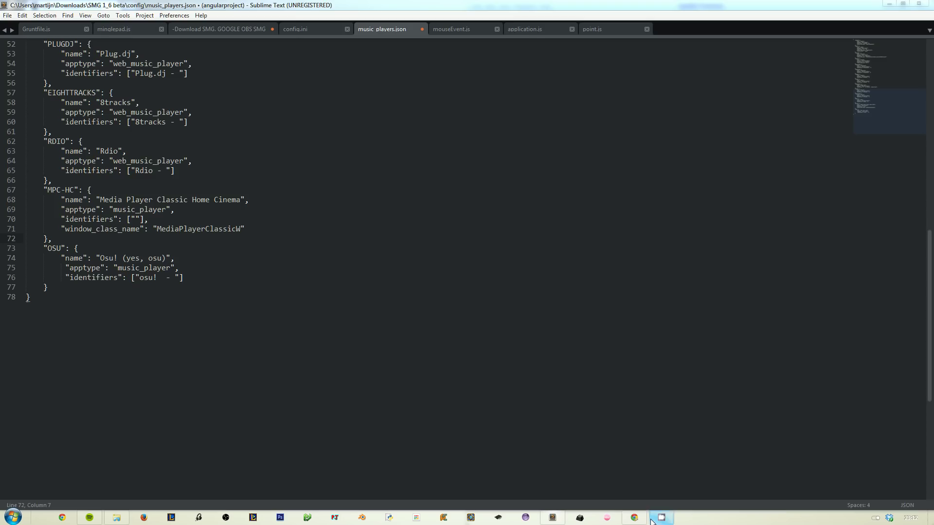
# Review the player entries in music_players.json and inspect the window title in Spotify's taskbar preview.
pyautogui.moveTo(651, 520)
pyautogui.scroll(15, 147, 334)
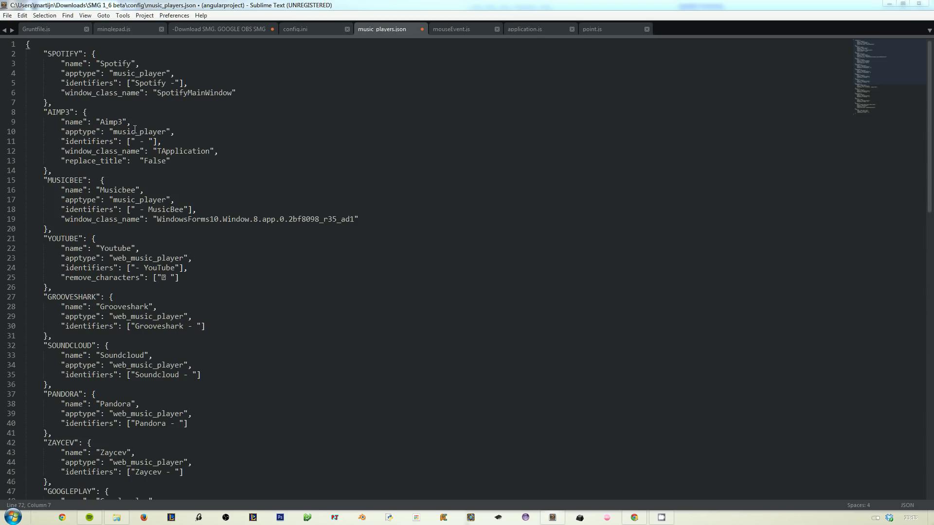
pyautogui.scroll(-1, 114, 150)
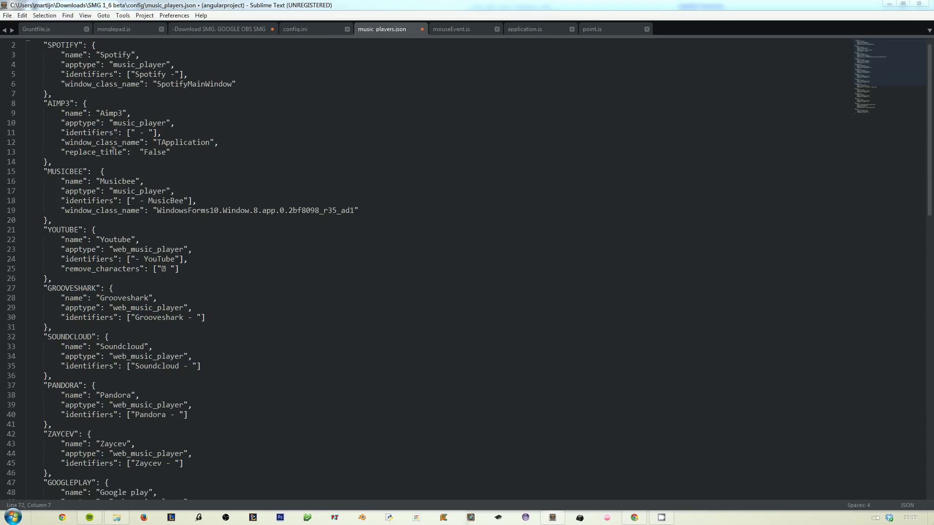
pyautogui.scroll(-15, 114, 150)
pyautogui.click(67, 344)
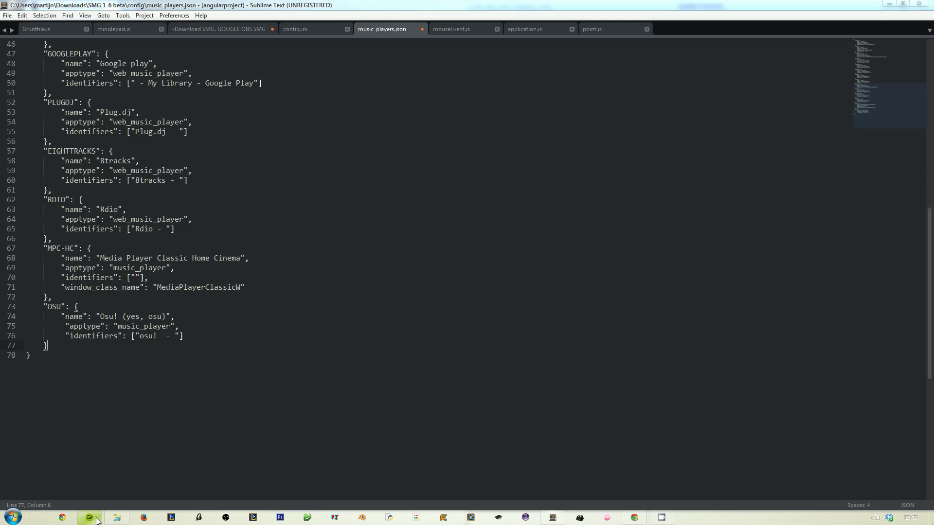
pyautogui.moveTo(96, 519)
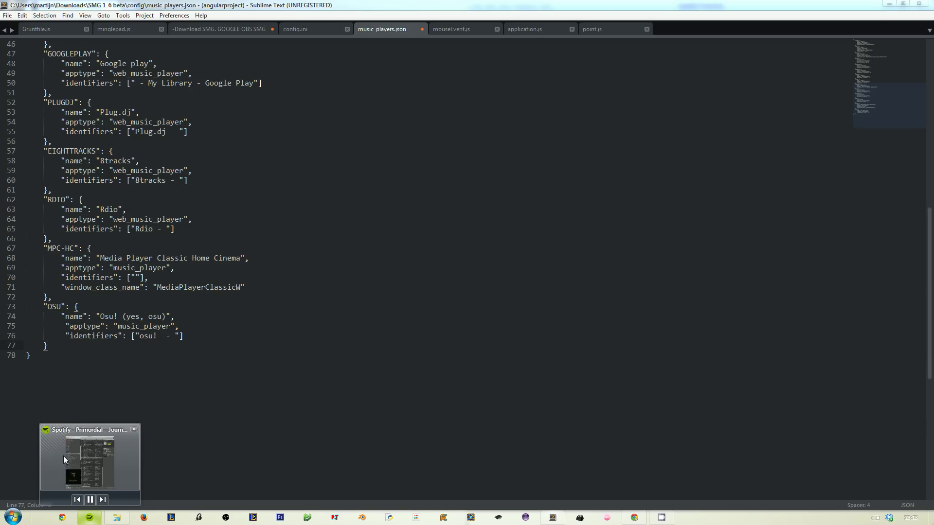
pyautogui.moveTo(56, 434)
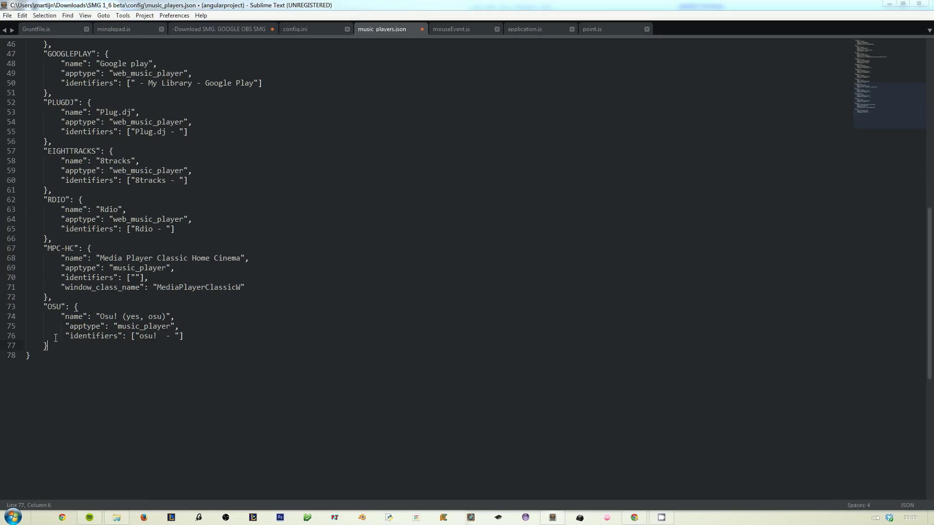
# Delete the SPOTIFY entry at the start of the file and leave an empty line in its place.
pyautogui.scroll(14, 83, 351)
pyautogui.scroll(1, 69, 146)
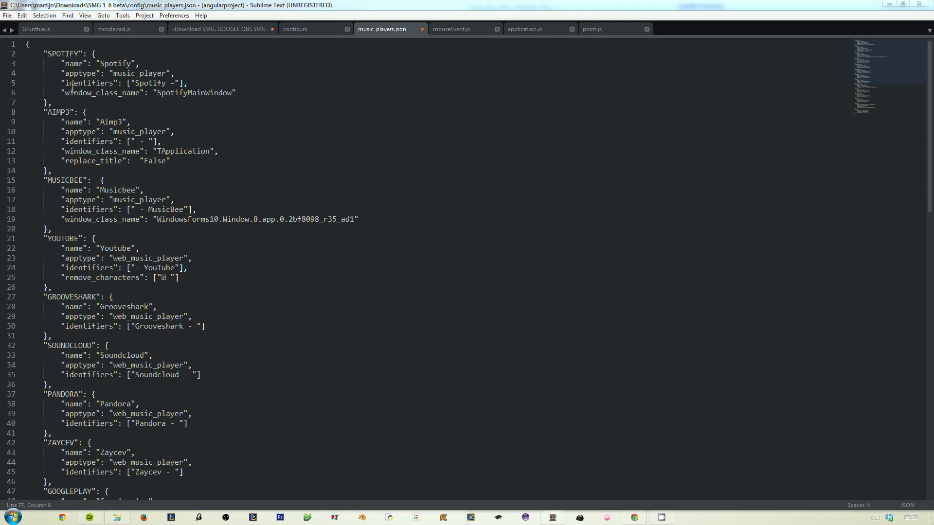
pyautogui.moveTo(26, 54); pyautogui.dragTo(53, 103)
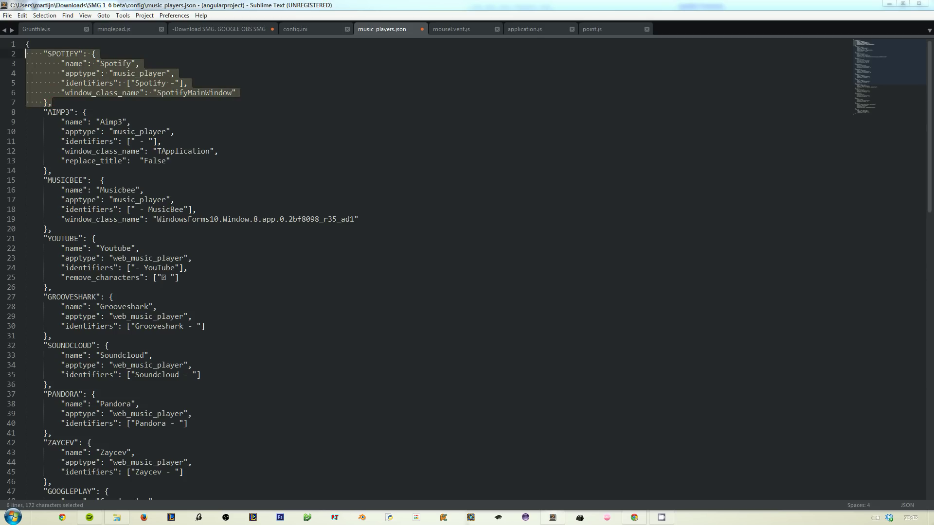
pyautogui.press('BackSpace')
pyautogui.press('BackSpace')
pyautogui.press('Return')
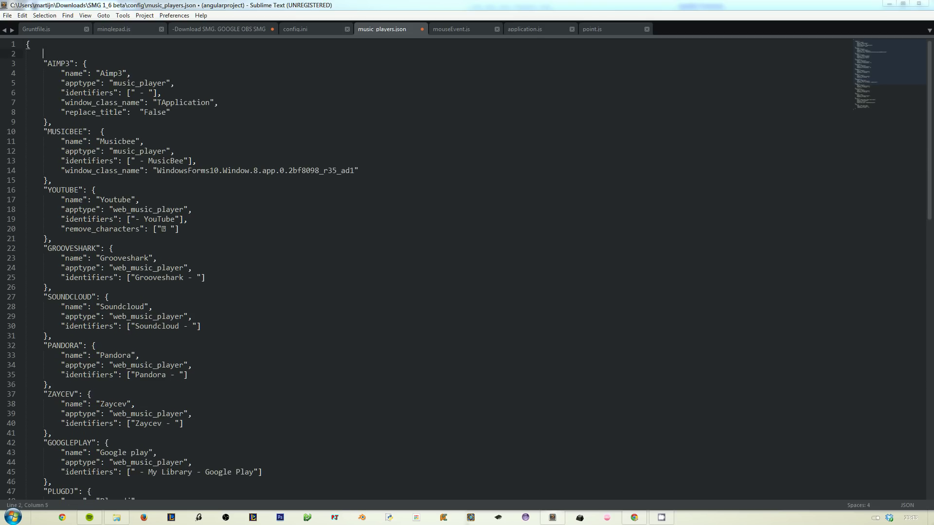
# Write an empty "SPOTIFY" object above the AIMP3 entry, with its closing brace aligned to the key and followed by a comma.
pyautogui.write('"SP')
pyautogui.press('BackSpace')
pyautogui.write('POTIFY": {')
pyautogui.press('Return')
pyautogui.press('Down')
pyautogui.hotkey('ctrl', ']')
pyautogui.write(',')
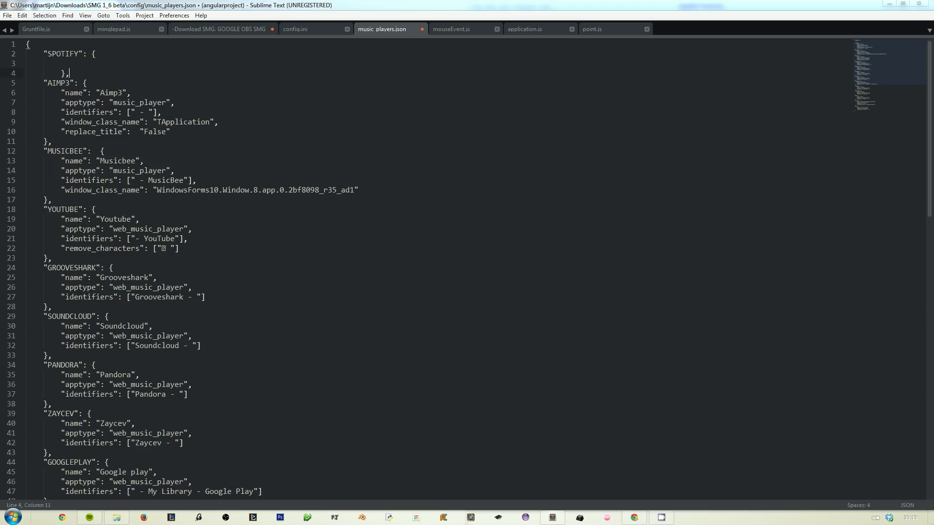
pyautogui.press('Left')
pyautogui.press('BackSpace')
# Add the property "name": "Spotify" inside the SPOTIFY object.
pyautogui.write('"')
pyautogui.write('name')
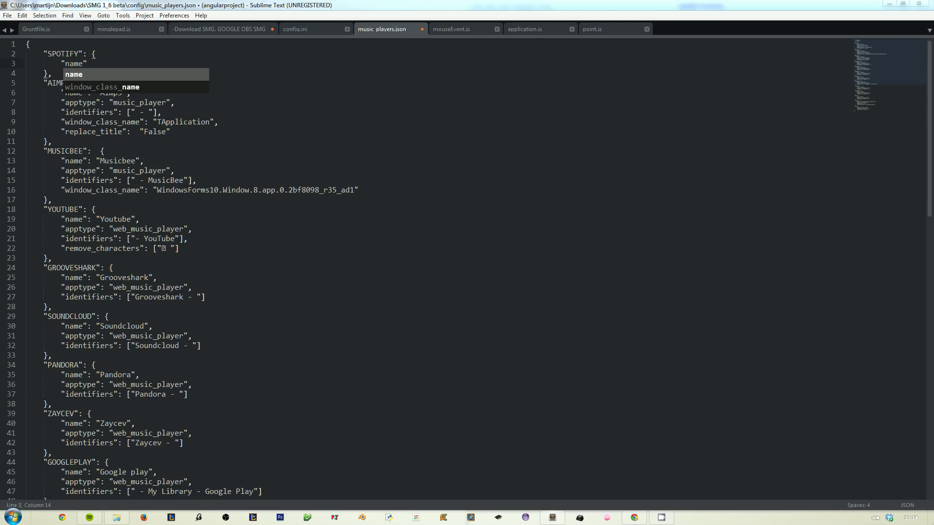
pyautogui.write('"')
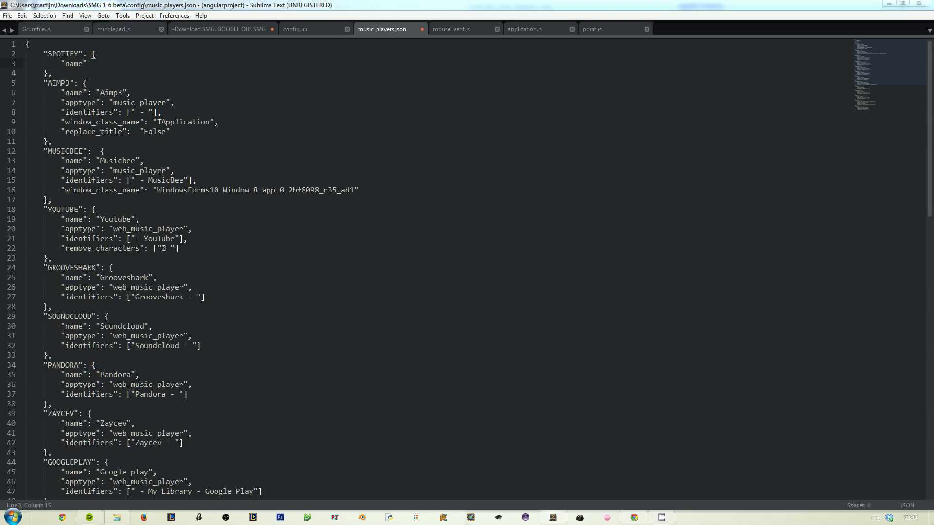
pyautogui.write(': "Spotify')
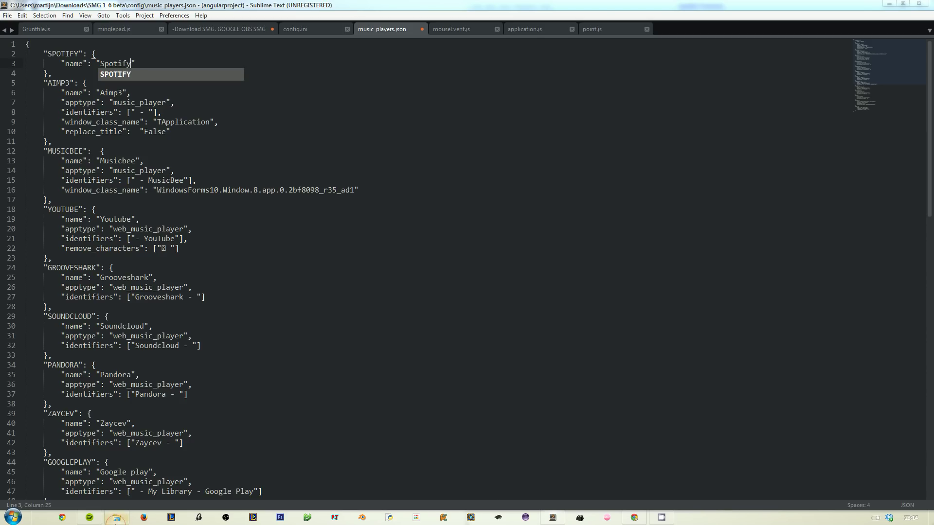
# Launch SMGui.exe from the SMG 1_6 beta folder, view the names in its music player list, and return to Sublime Text.
pyautogui.click(116, 517)
pyautogui.click(199, 132)
pyautogui.press('BackSpace')
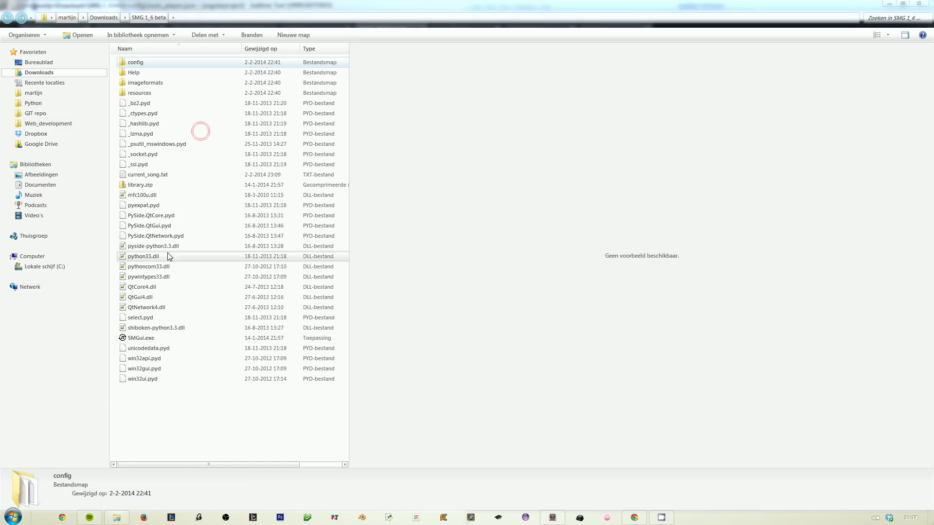
pyautogui.click(155, 339)
pyautogui.doubleClick(155, 339)
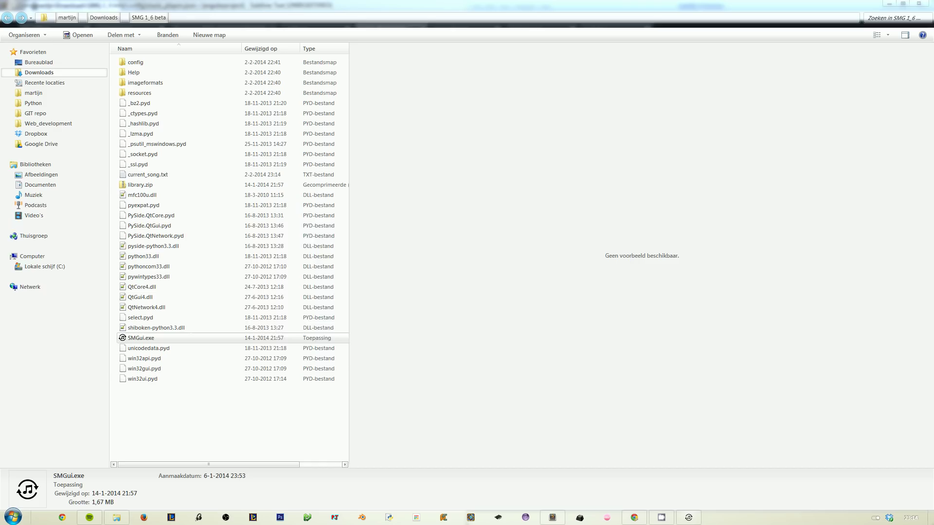
pyautogui.click(340, 258)
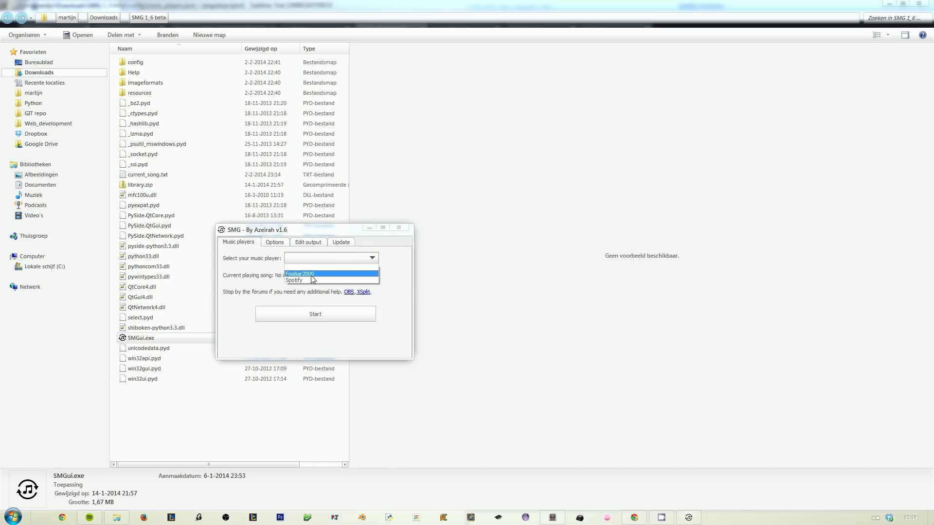
pyautogui.click(655, 285)
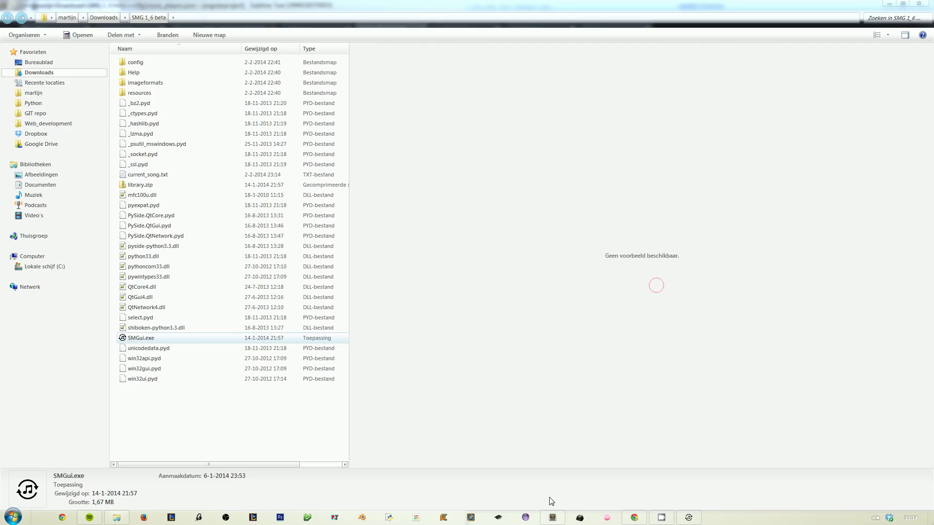
pyautogui.click(551, 517)
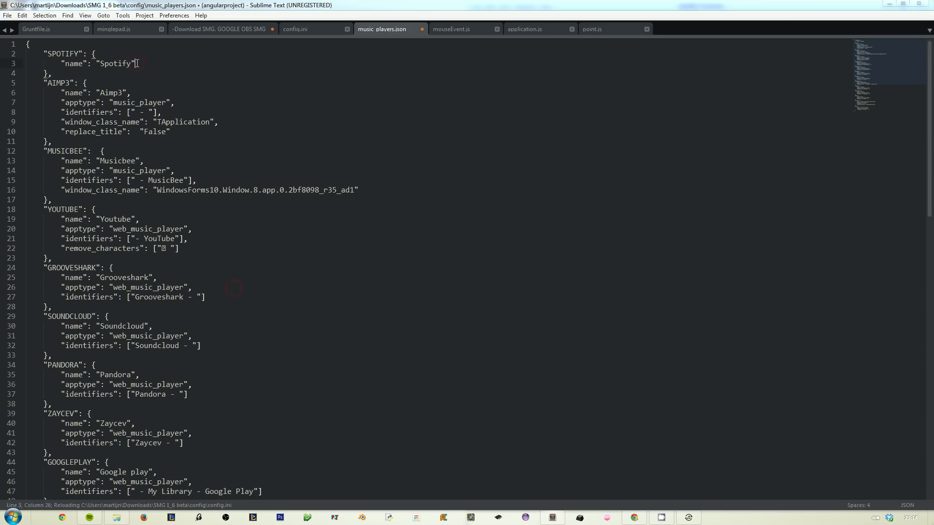
# Add the property "apptype": "music_player" below the name in the SPOTIFY object.
pyautogui.doubleClick(116, 64)
pyautogui.click(165, 66)
pyautogui.write(',')
pyautogui.press('Return')
pyautogui.write('"appt')
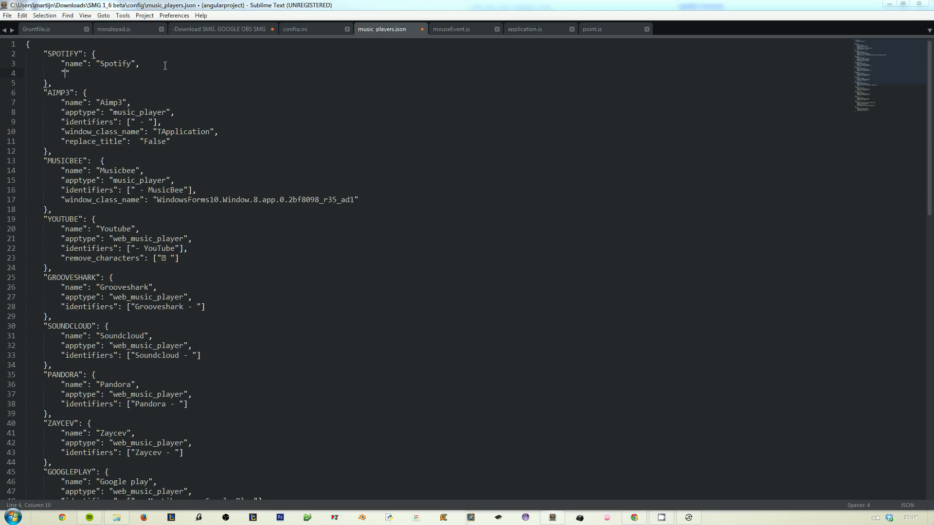
pyautogui.write('ype": "mu')
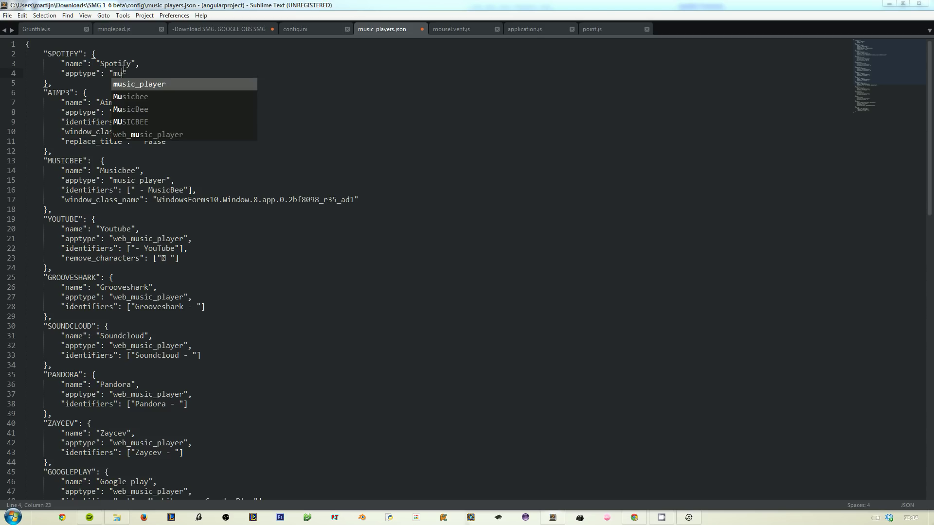
pyautogui.write('sic_player"')
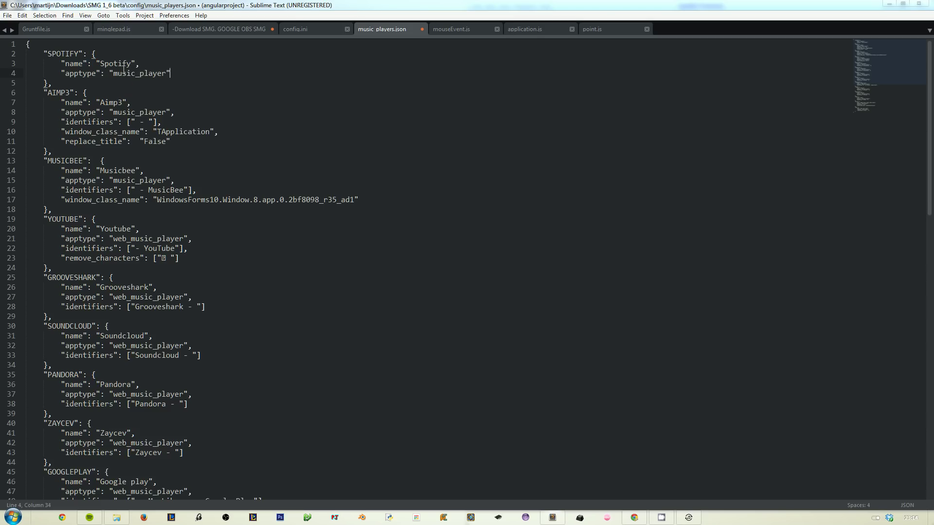
# Write the alternative value "web_music_player" after the SPOTIFY apptype value and delete it again.
pyautogui.write(' "web_music')
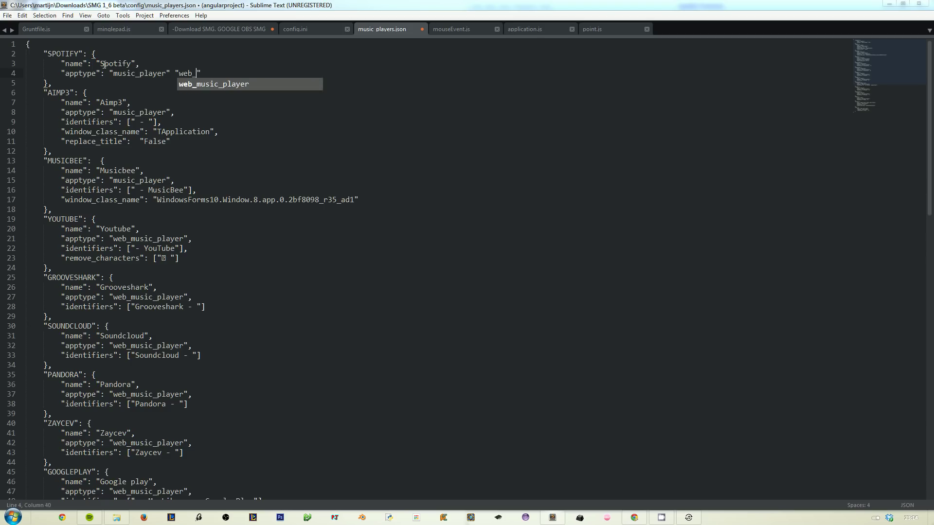
pyautogui.press('BackSpace')
pyautogui.write('player"')
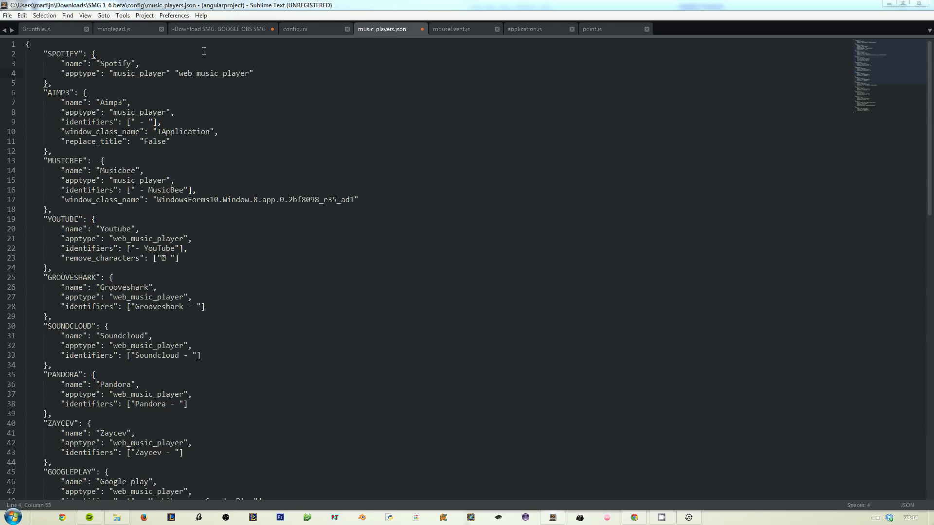
pyautogui.moveTo(254, 73); pyautogui.dragTo(174, 73)
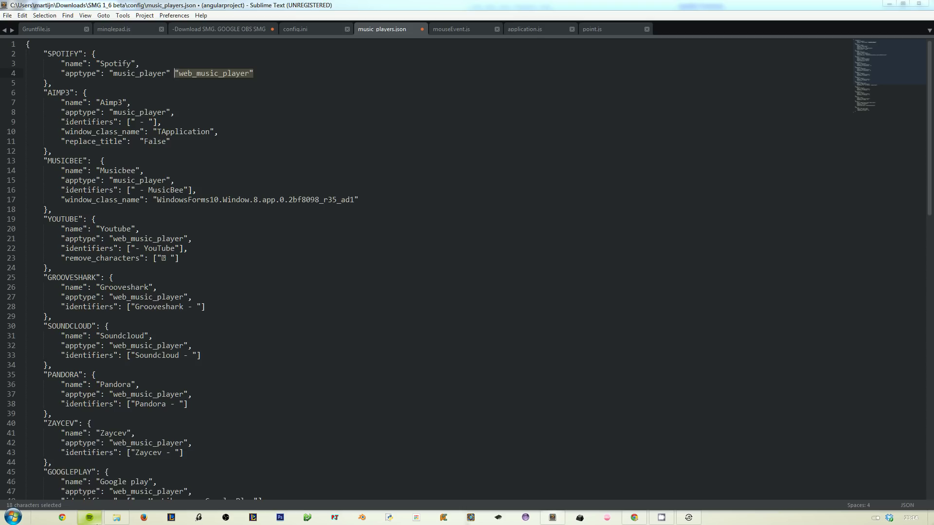
pyautogui.moveTo(89, 517)
pyautogui.moveTo(90, 467)
pyautogui.click(192, 73)
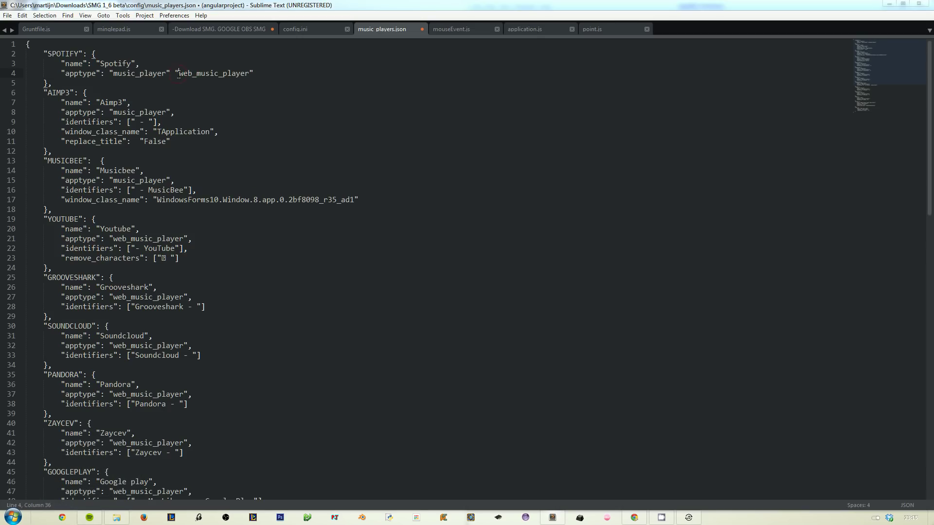
pyautogui.moveTo(178, 73); pyautogui.dragTo(249, 73)
pyautogui.click(250, 72)
pyautogui.keyDown('shift'); pyautogui.click(171, 71); pyautogui.keyUp('shift')
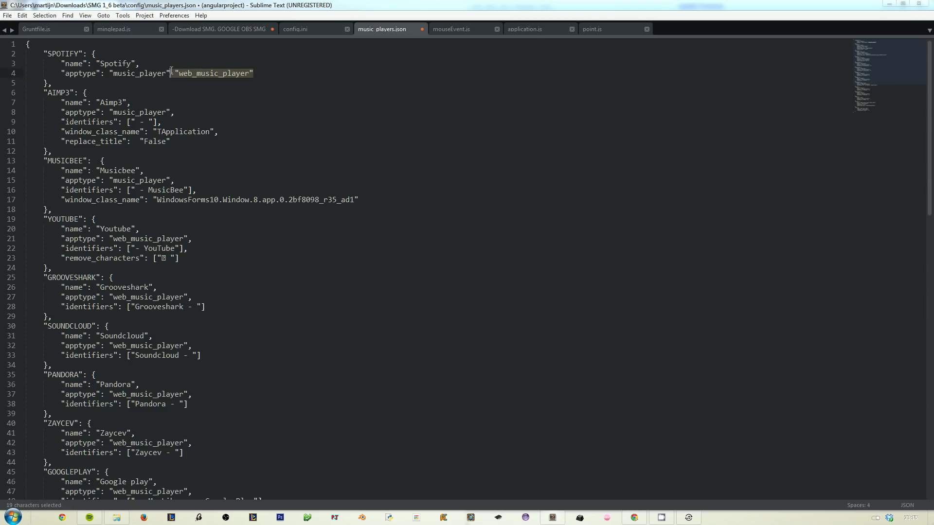
pyautogui.press('BackSpace')
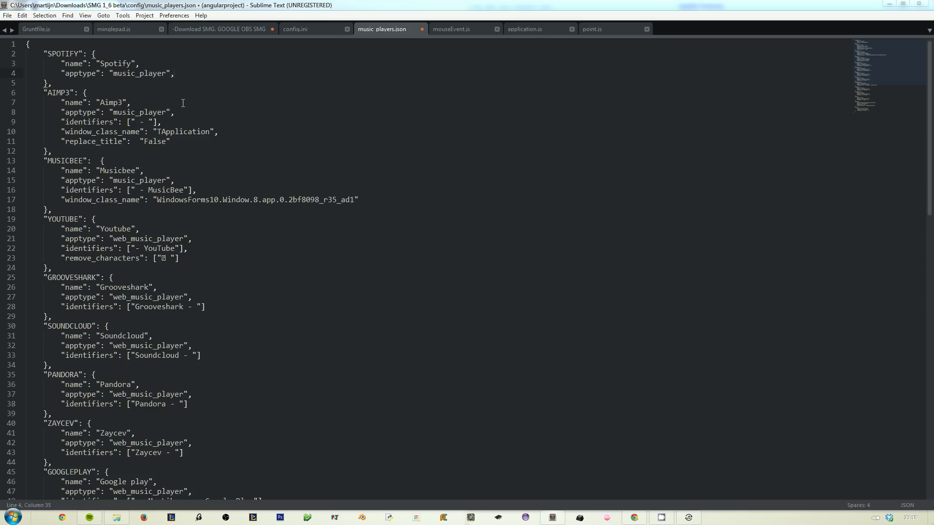
# Add an "identifiers" property below apptype in the SPOTIFY object, with a list holding one empty string.
pyautogui.press('Return')
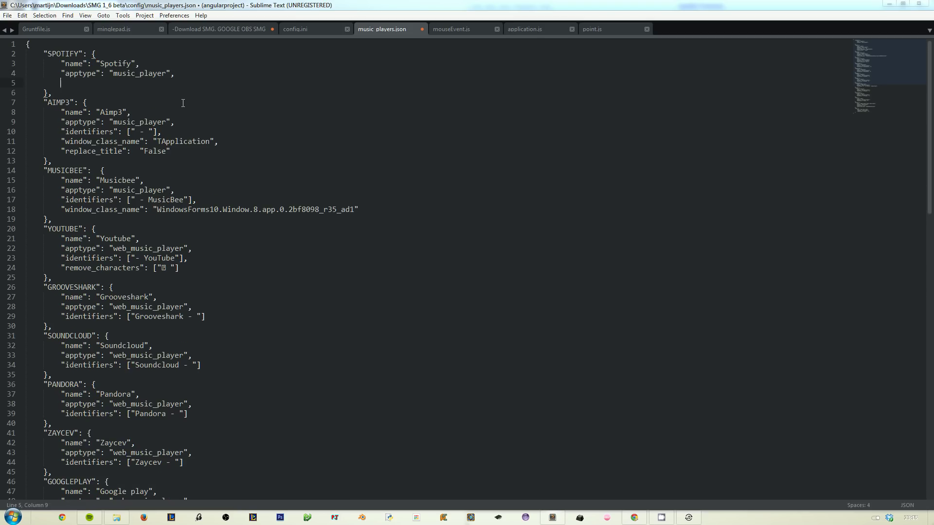
pyautogui.write('"identifie')
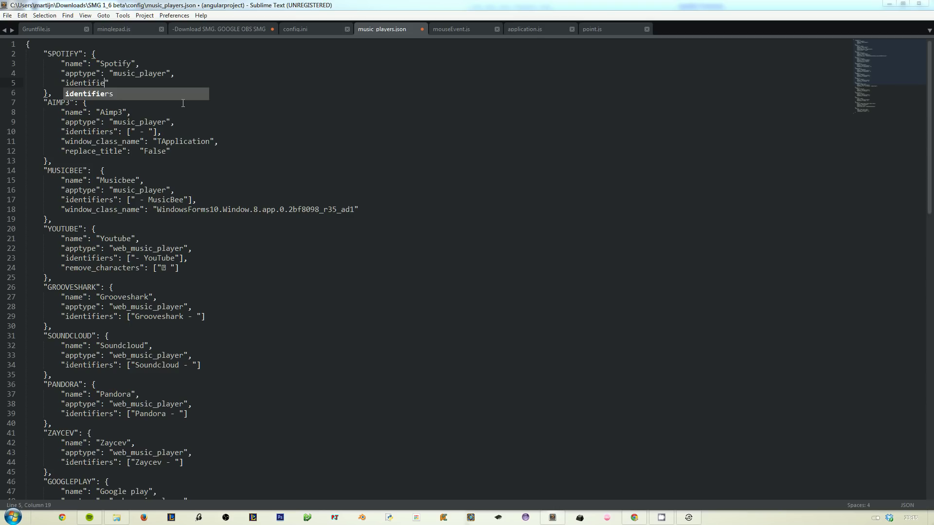
pyautogui.press('Tab')
pyautogui.write(':')
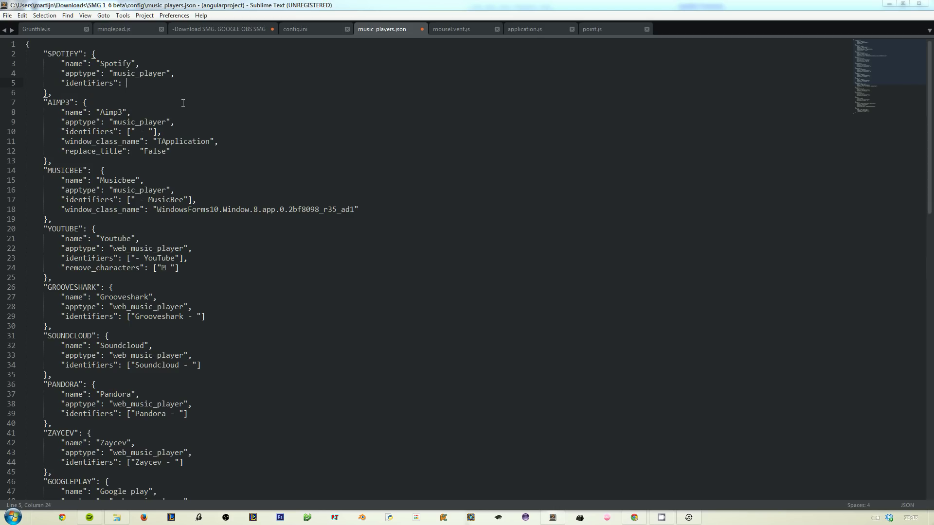
pyautogui.write(' ["')
pyautogui.tripleClick(110, 65)
pyautogui.doubleClick(164, 76)
pyautogui.click(136, 83)
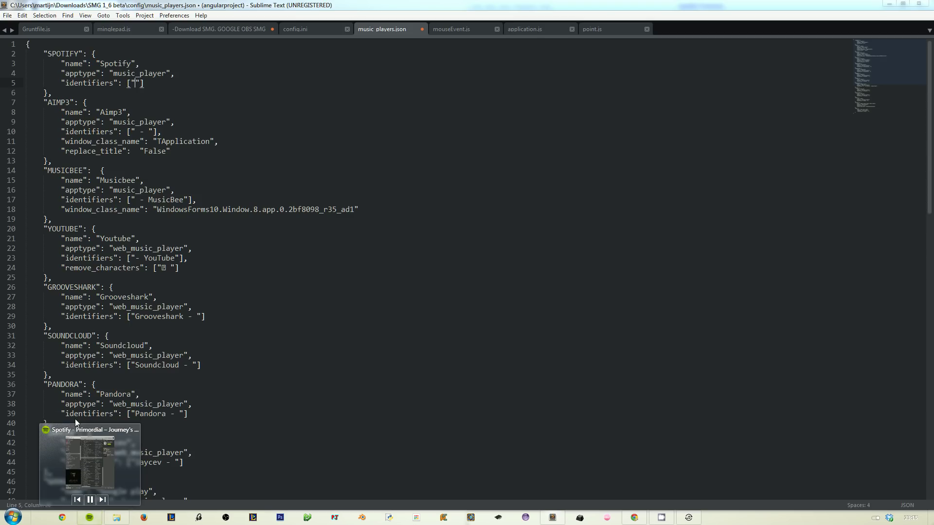
# Preview the Spotify window's title and enter "Spotify - " as the identifier string in the SPOTIFY object.
pyautogui.moveTo(100, 434)
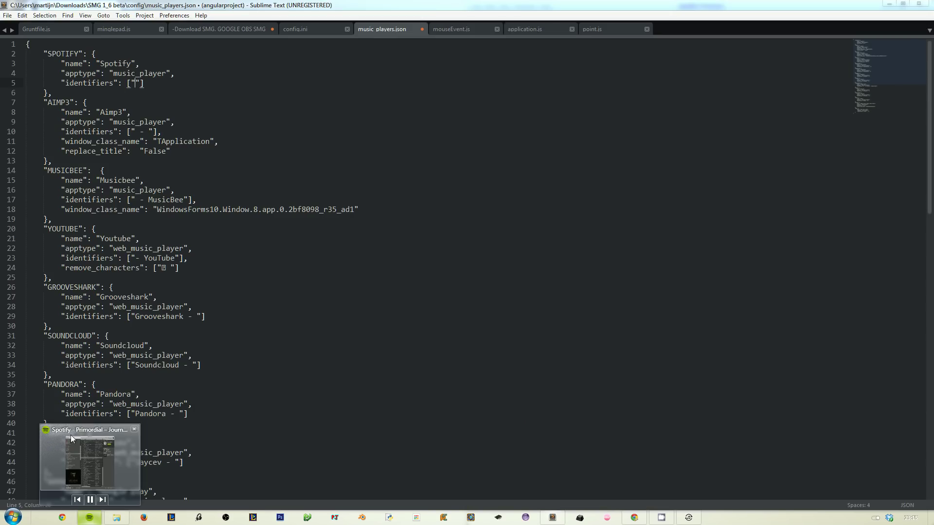
pyautogui.moveTo(67, 438)
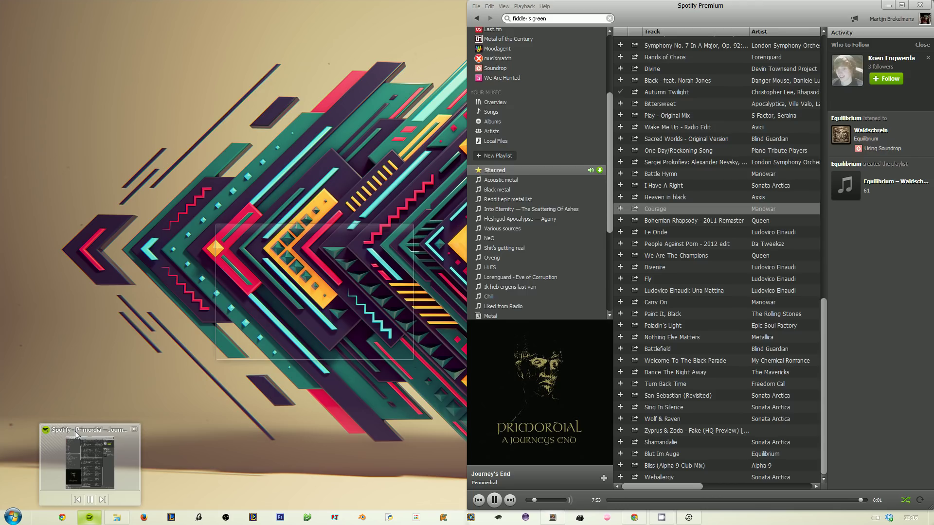
pyautogui.hotkey('alt', 'Tab')
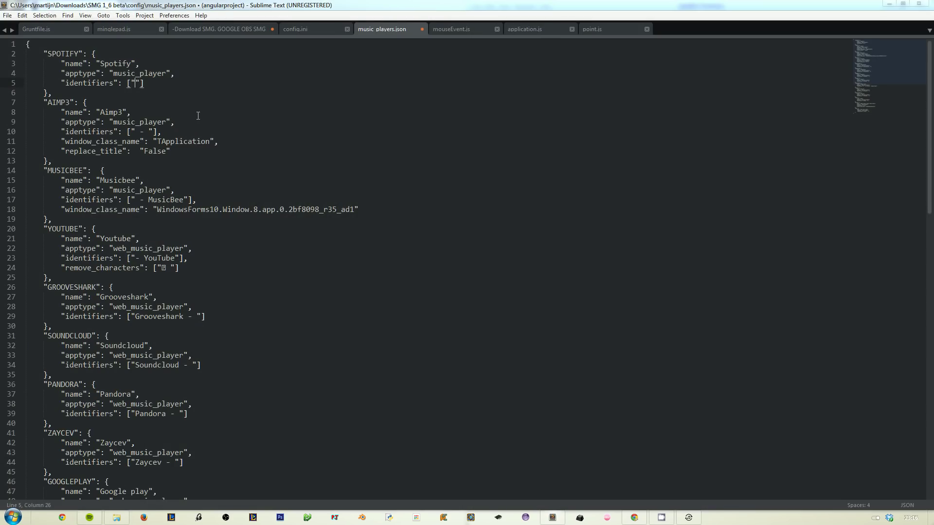
pyautogui.write('Spotify -')
pyautogui.moveTo(189, 83); pyautogui.dragTo(127, 84)
pyautogui.click(128, 85)
# Switch to Spotify to compare its window title with the identifier, and return to Sublime Text.
pyautogui.click(89, 517)
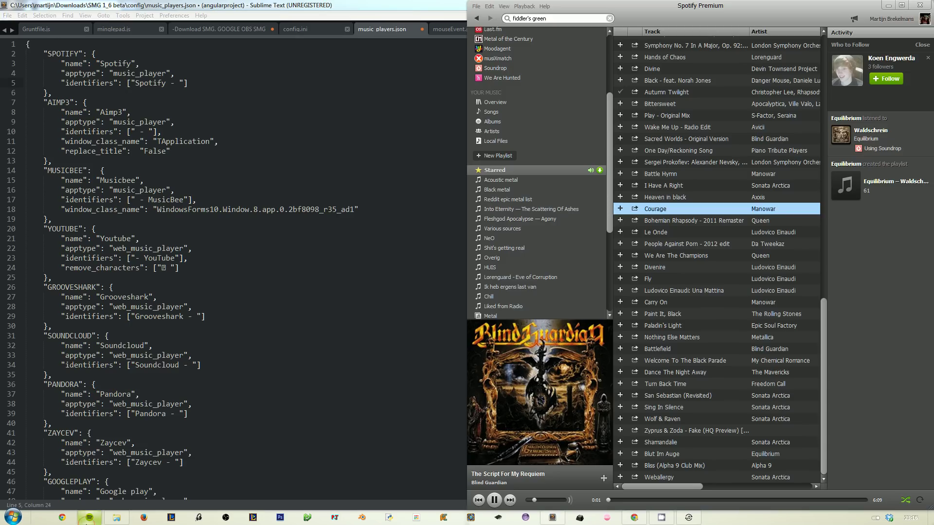
pyautogui.moveTo(88, 519)
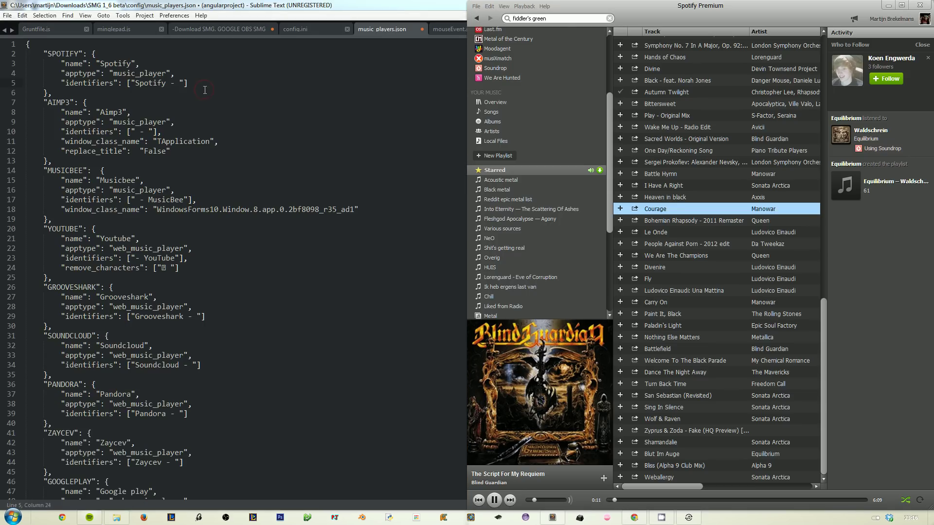
pyautogui.click(199, 84)
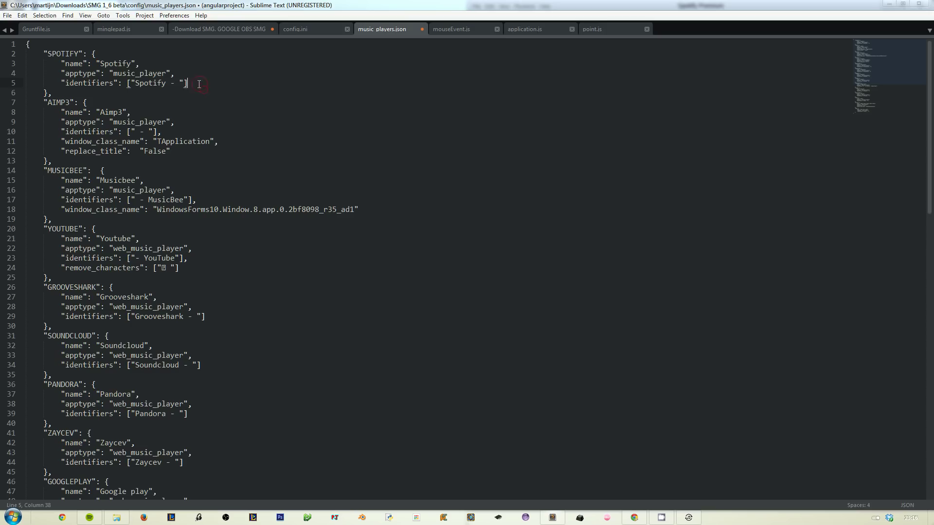
# Add a comma after the SPOTIFY identifiers list and start a "window_class_name" property below it, leaving its value blank.
pyautogui.click(185, 84)
pyautogui.write(', "')
pyautogui.press('BackSpace')
pyautogui.press('BackSpace')
pyautogui.press('BackSpace')
pyautogui.write(',')
pyautogui.press('Return')
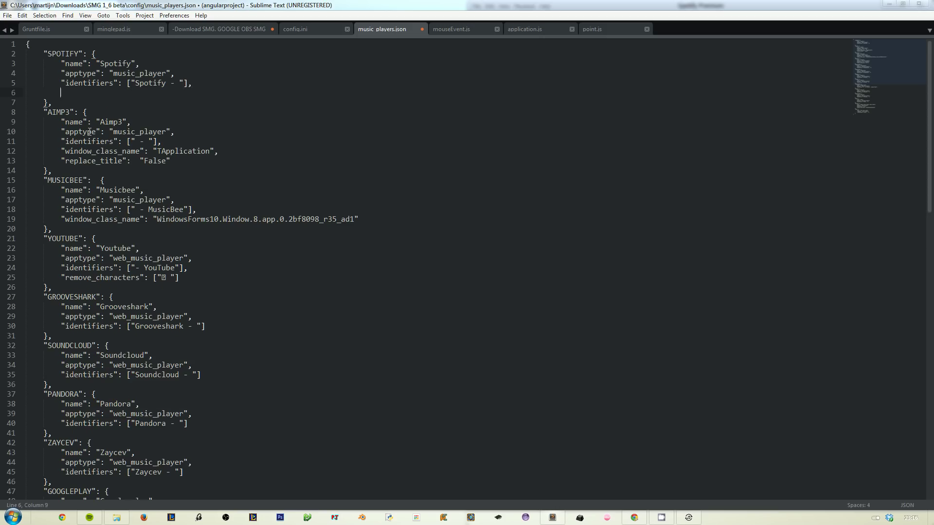
pyautogui.write('"')
pyautogui.write('window_class')
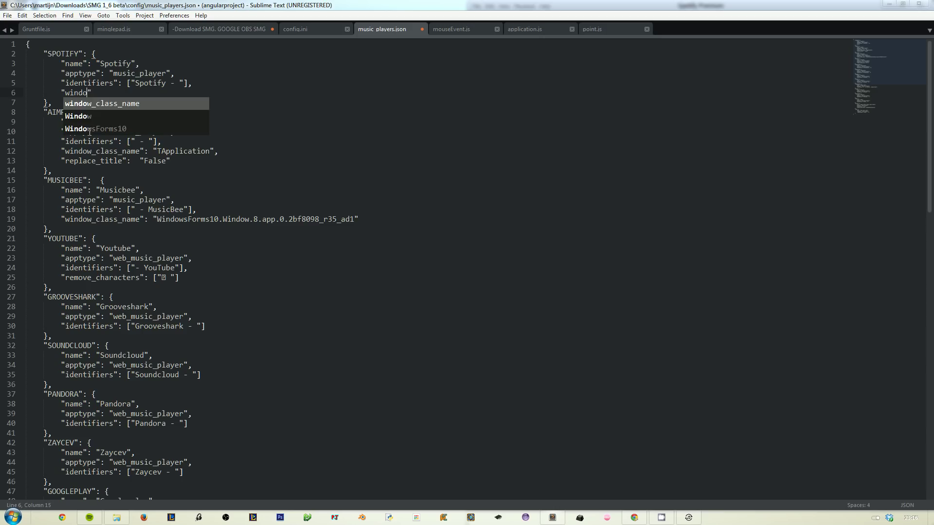
pyautogui.write('_n')
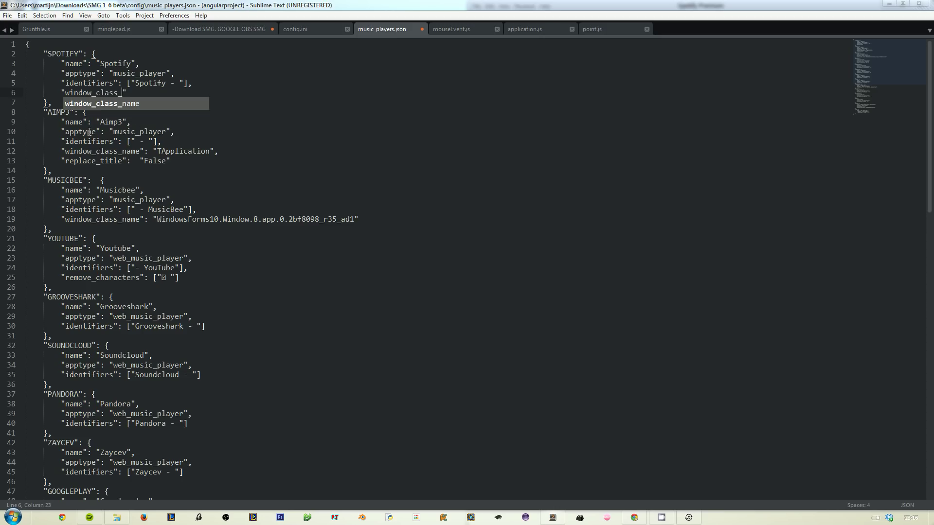
pyautogui.press('Tab')
pyautogui.write('":')
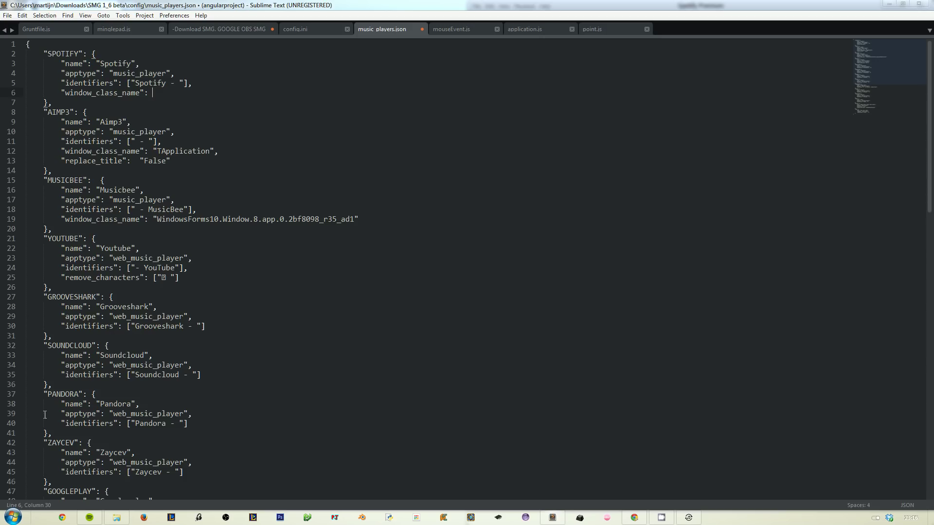
pyautogui.click(13, 516)
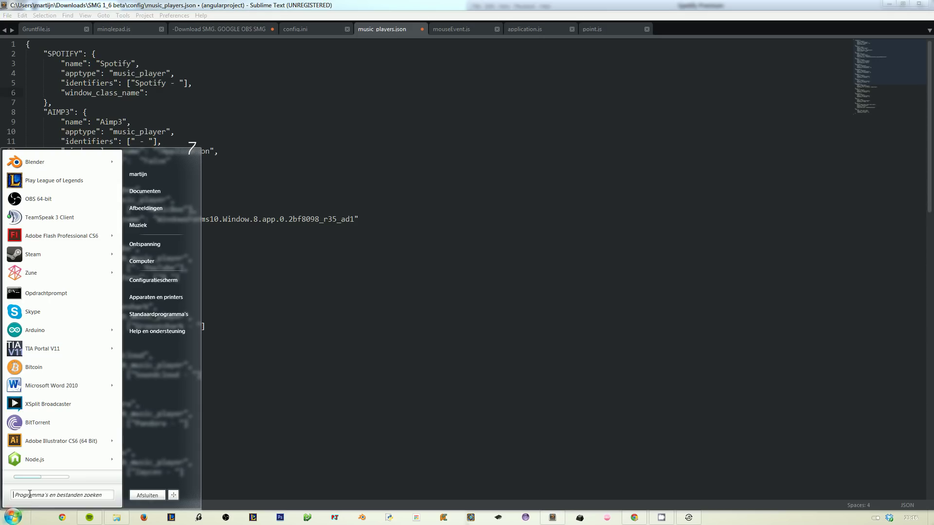
pyautogui.click(359, 383)
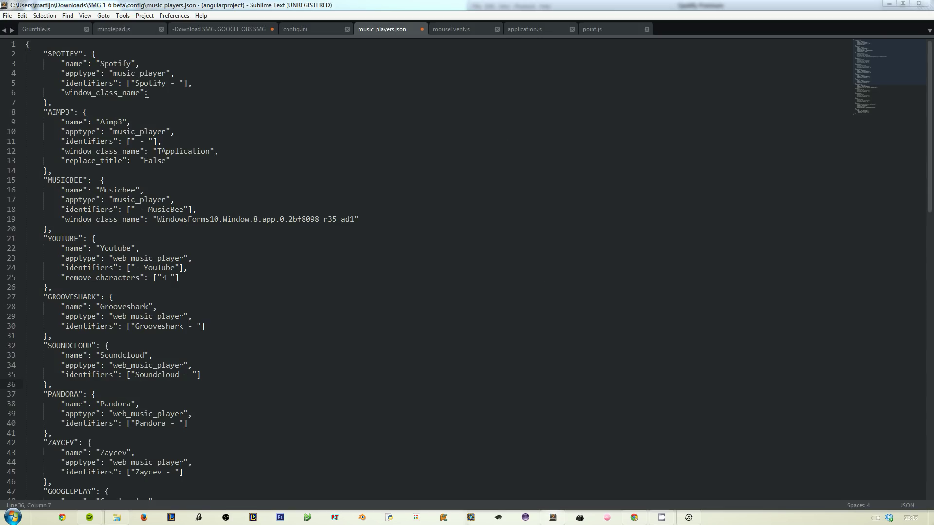
pyautogui.click(164, 95)
pyautogui.moveTo(120, 455)
pyautogui.doubleClick(103, 94)
# Search the installed programs for "spy" and launch AutoIt3 Window Spy.
pyautogui.click(13, 517)
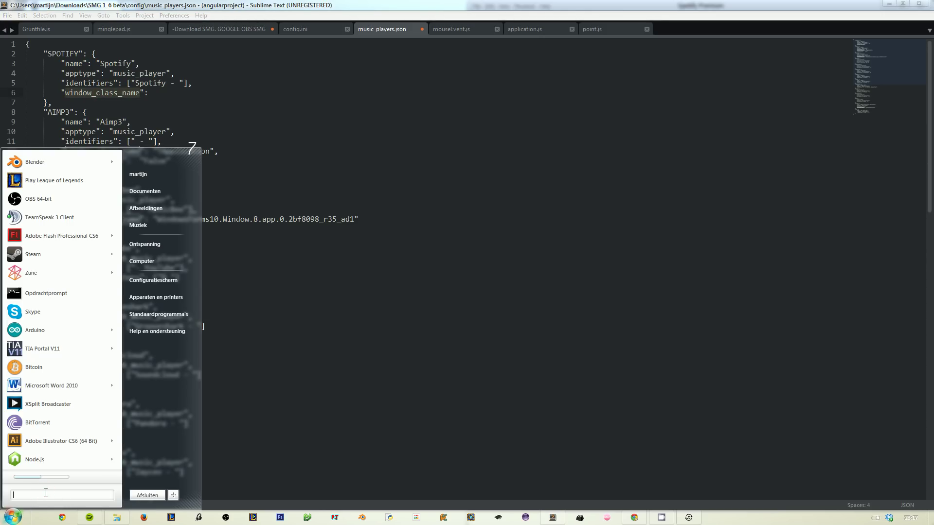
pyautogui.write('spy')
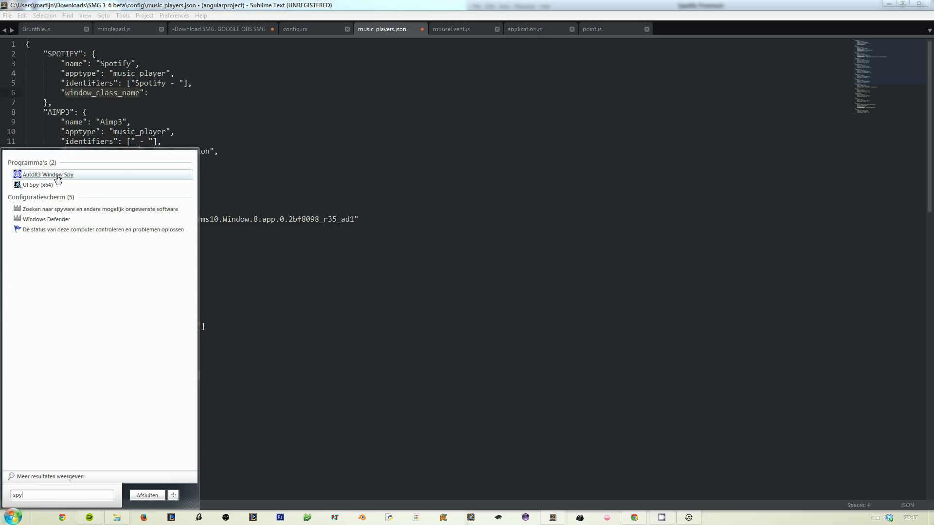
pyautogui.click(58, 176)
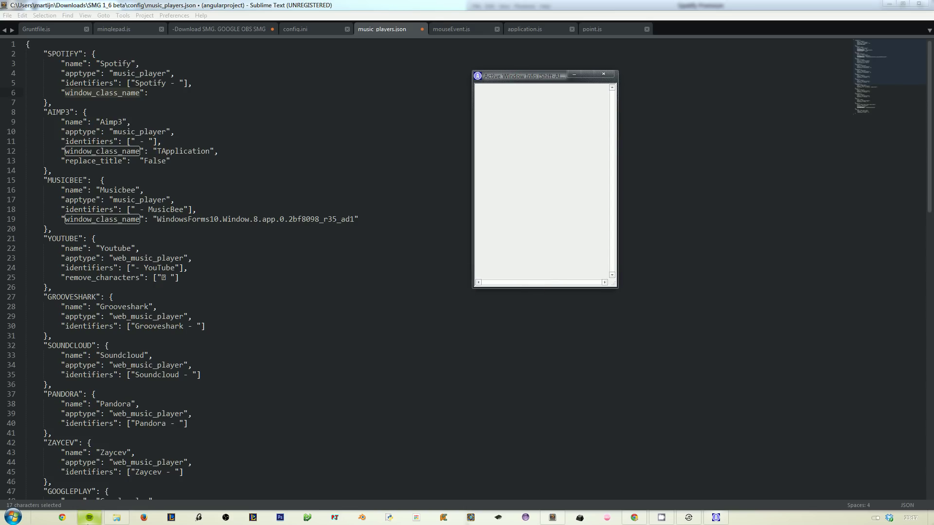
# Inspect the Sublime Text window with Window Spy and highlight its title and ahk_class lines.
pyautogui.click(280, 209)
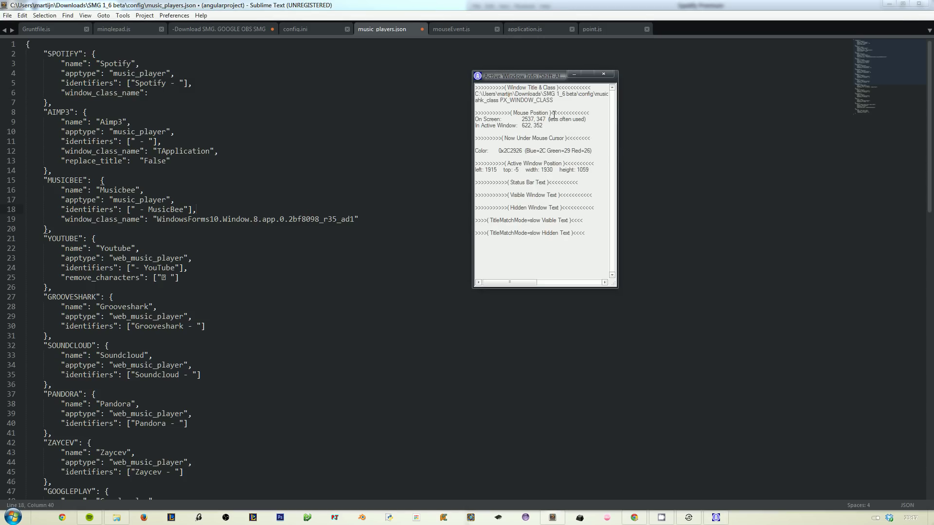
pyautogui.click(561, 145)
pyautogui.click(561, 146)
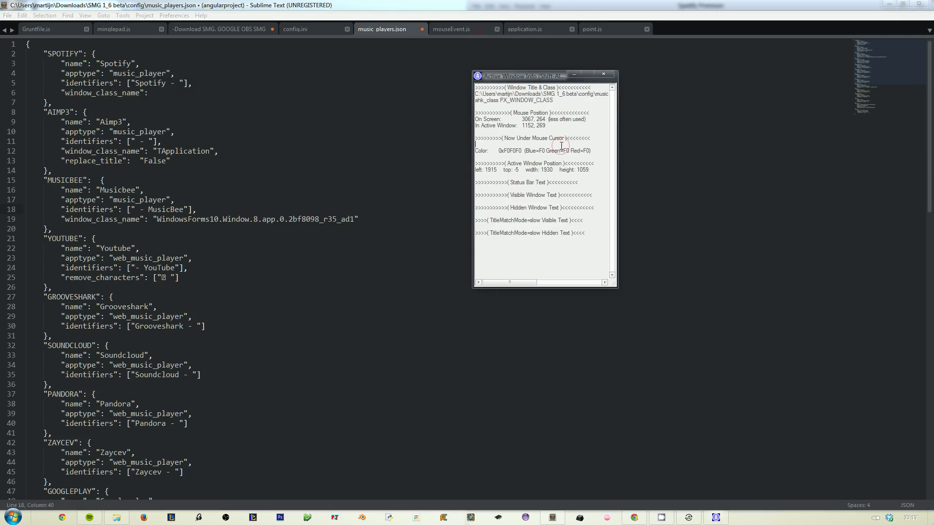
pyautogui.click(563, 99)
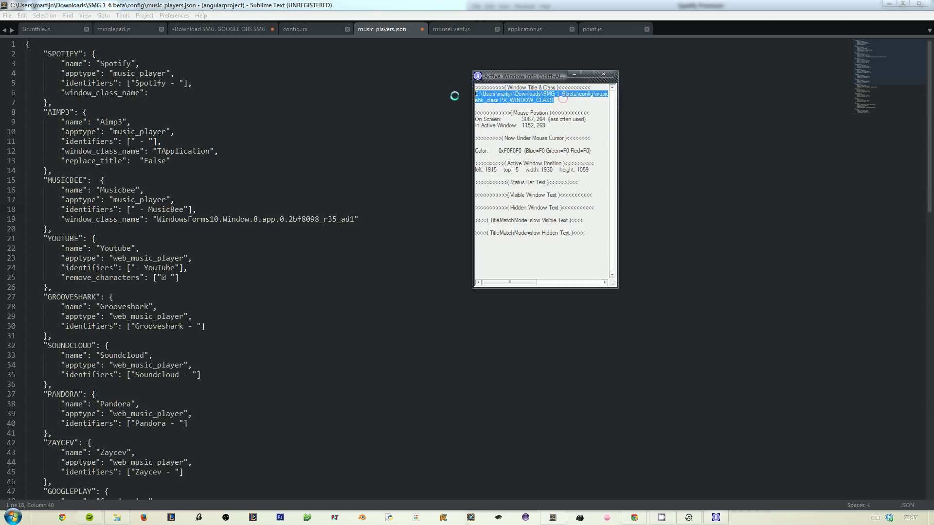
pyautogui.moveTo(454, 96); pyautogui.dragTo(456, 99)
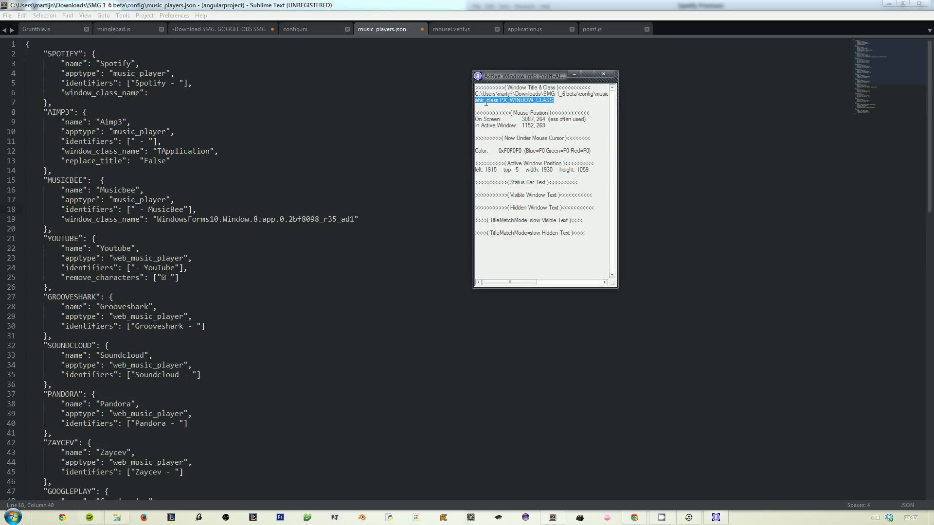
pyautogui.click(575, 103)
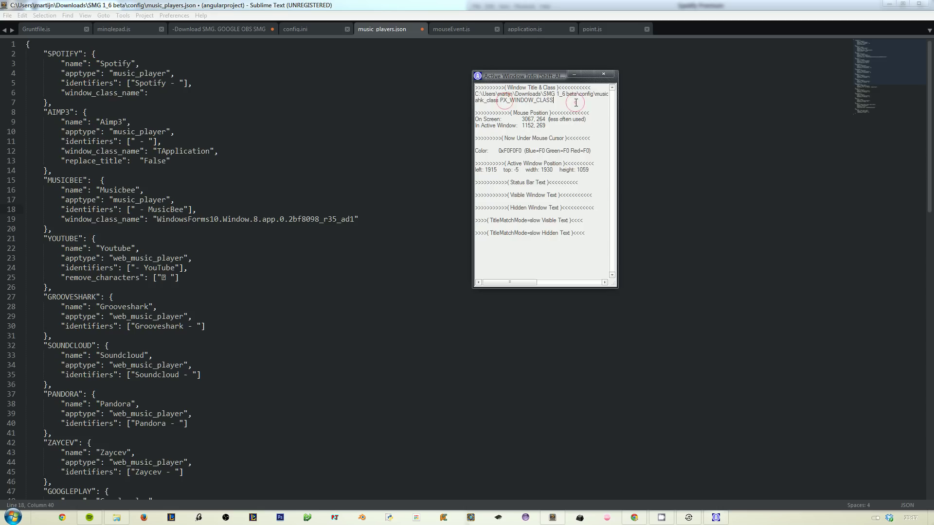
# Switch to Spotify and move the Window Spy window over the code to read Spotify's window class.
pyautogui.click(89, 517)
pyautogui.moveTo(509, 77); pyautogui.dragTo(228, 87)
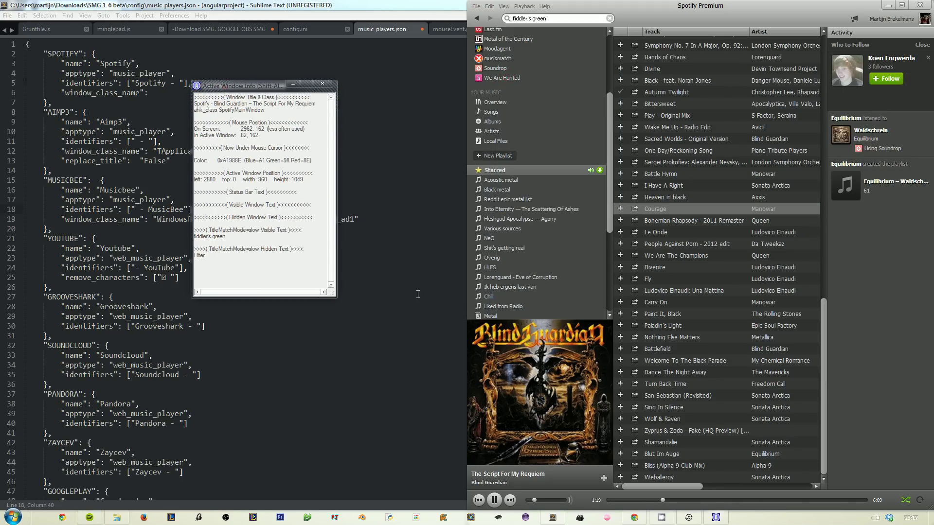
pyautogui.click(588, 505)
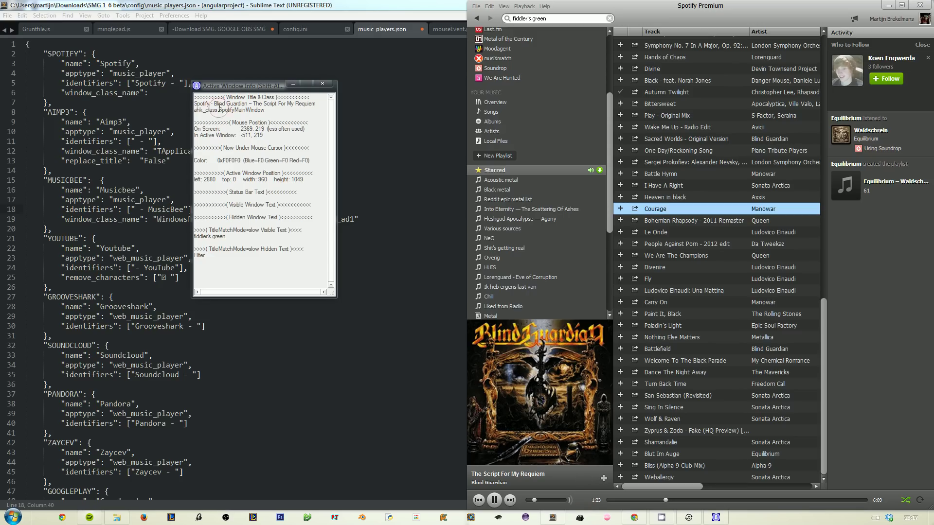
# Copy the SpotifyMainWindow class from Window Spy, enter it in quotes as SPOTIFY's "window_class_name" value, and minimize Window Spy.
pyautogui.doubleClick(221, 110)
pyautogui.rightClick(262, 108)
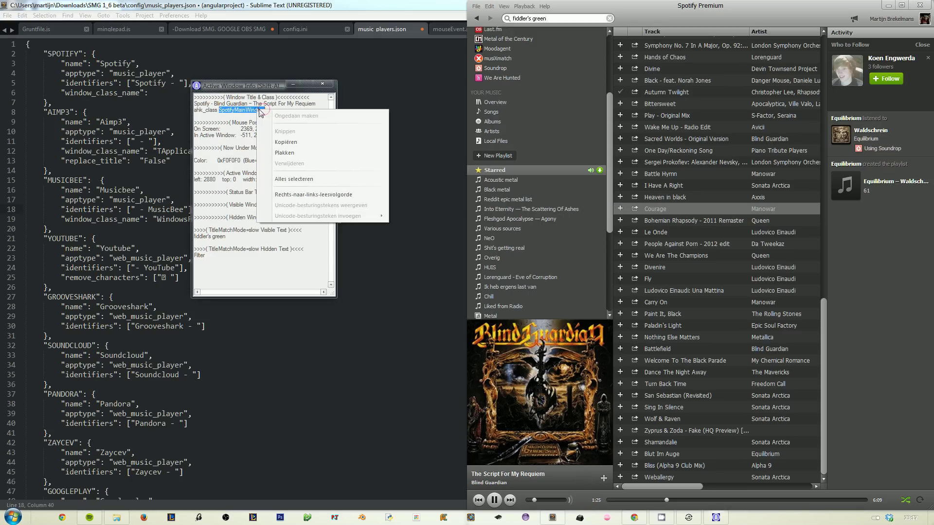
pyautogui.click(284, 142)
pyautogui.click(170, 93)
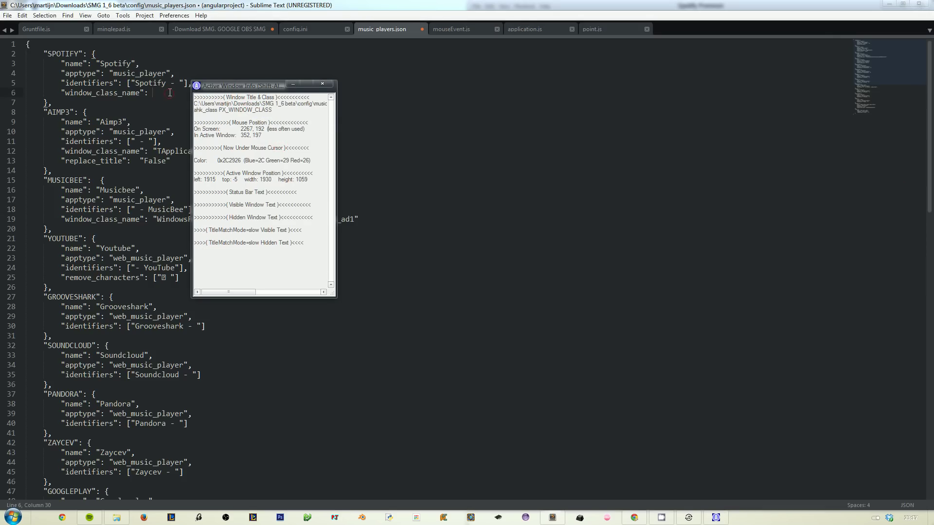
pyautogui.write('"')
pyautogui.hotkey('ctrl', 'v')
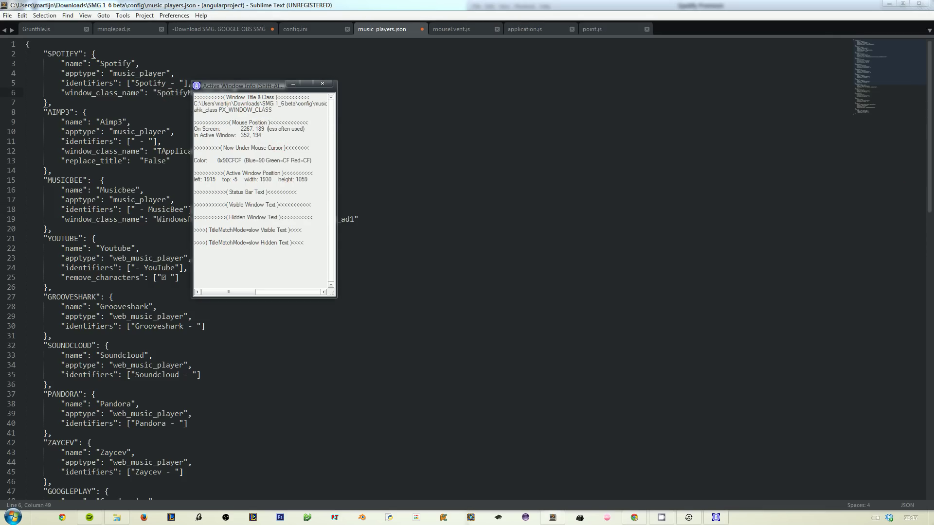
pyautogui.click(292, 84)
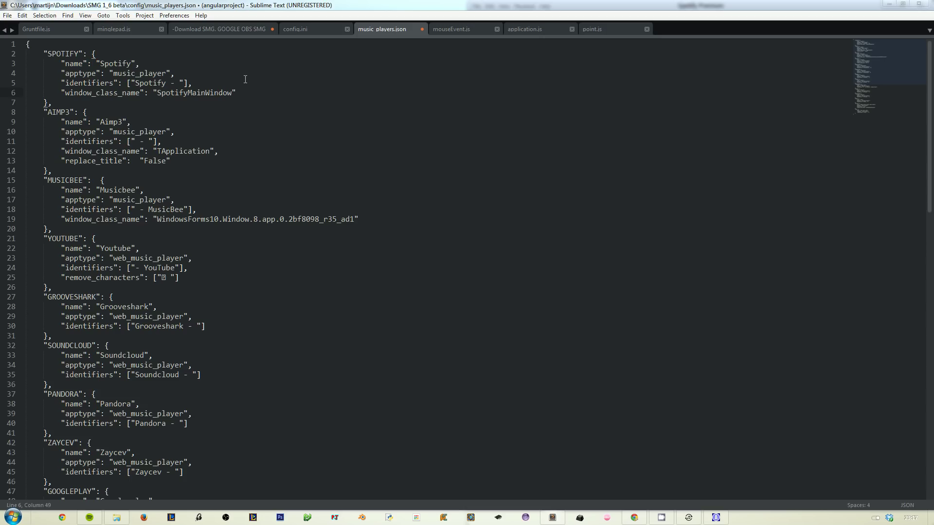
# Add a comma after SPOTIFY's window_class_name value and start a "replace_title" property below it, leaving its value blank.
pyautogui.press('Return')
pyautogui.write('"')
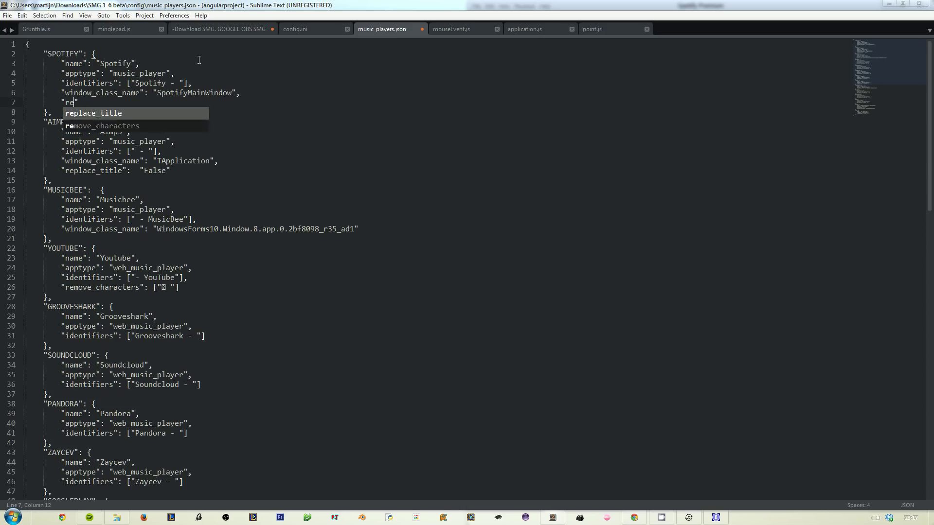
pyautogui.write('replace_title')
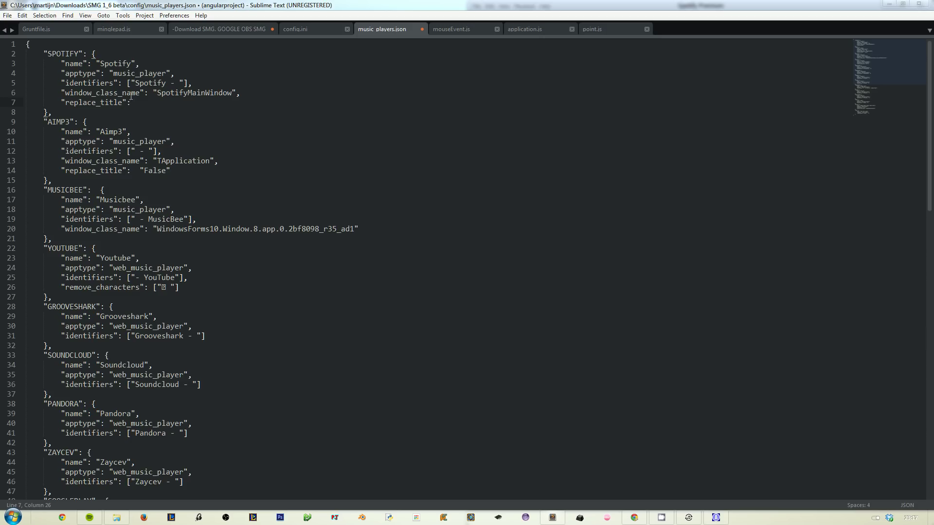
pyautogui.moveTo(130, 83); pyautogui.dragTo(184, 81)
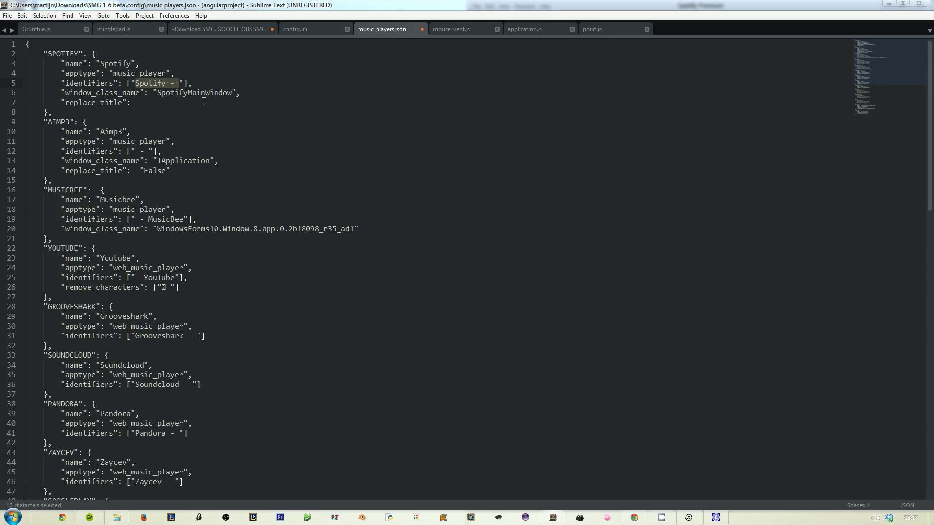
pyautogui.press('Down')
pyautogui.press('Down')
pyautogui.press('Down')
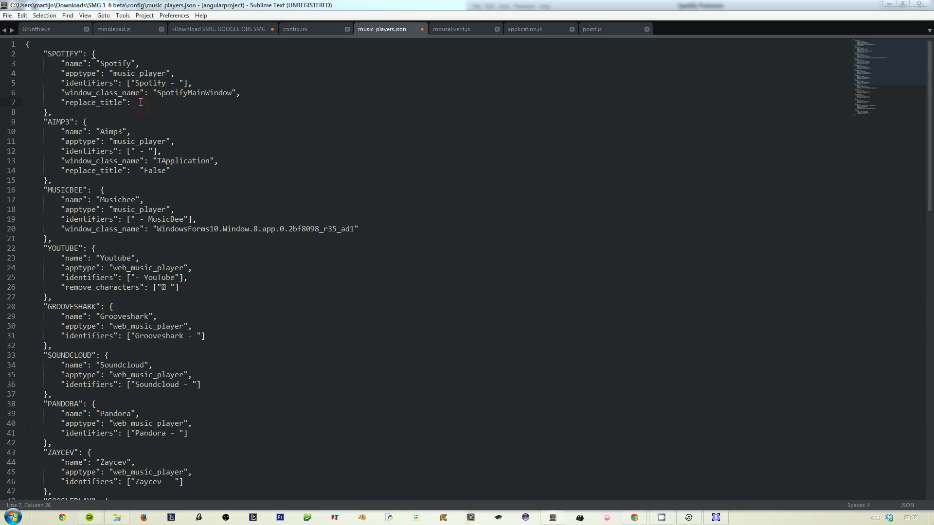
# Delete the unfinished "replace_title" line from the SPOTIFY entry.
pyautogui.moveTo(140, 102); pyautogui.dragTo(26, 102)
pyautogui.press('BackSpace')
pyautogui.press('BackSpace')
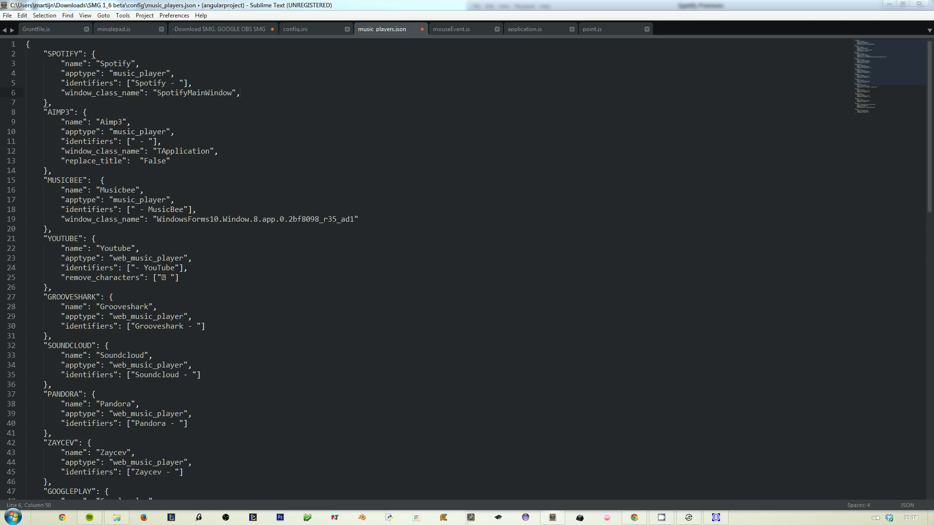
# Following the YOUTUBE entry's example, add a "remove_characters" property to SPOTIFY with the list ["-", "Spotify"].
pyautogui.moveTo(63, 278)
pyautogui.mouseDown()
pyautogui.moveTo(183, 278)
pyautogui.moveTo(58, 276)
pyautogui.mouseUp()
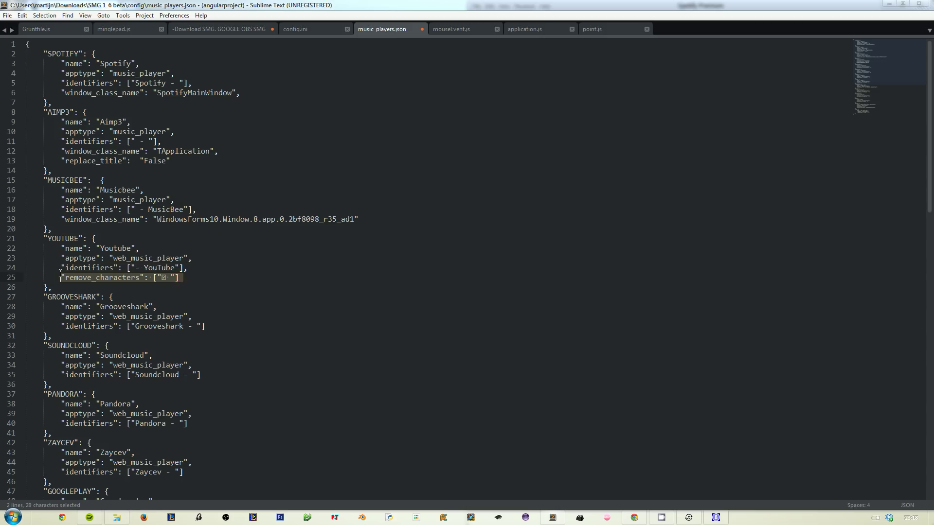
pyautogui.click(264, 96)
pyautogui.press('Return')
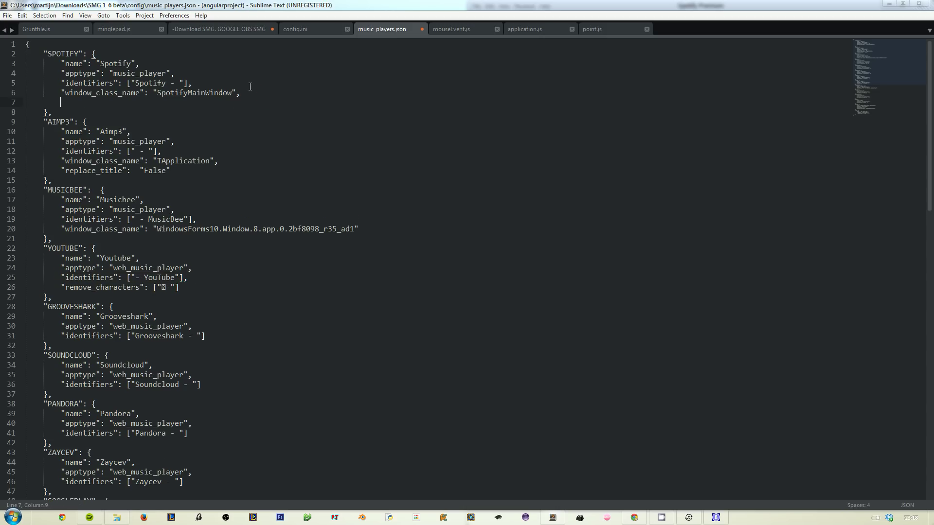
pyautogui.write('"remove')
pyautogui.write('_characters')
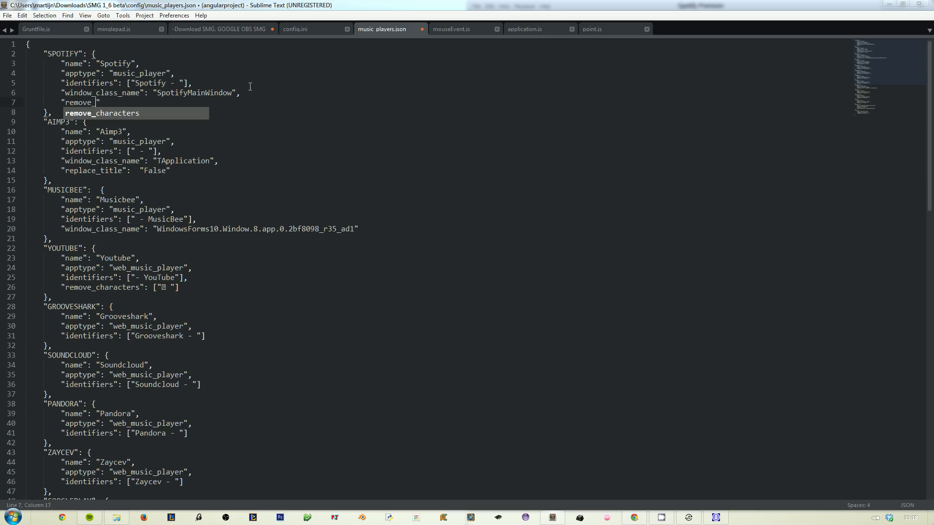
pyautogui.write('":')
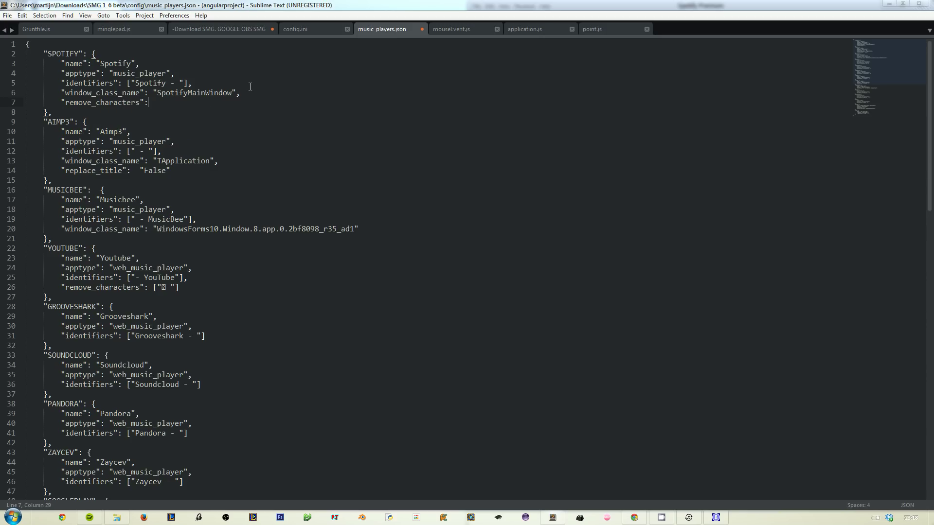
pyautogui.write(' ["-", "Spotify"')
# Highlight AIMP3's replace_title line and the "Spotify" value in SPOTIFY's remove_characters list.
pyautogui.moveTo(167, 168); pyautogui.dragTo(61, 168)
pyautogui.click(62, 168)
pyautogui.doubleClick(212, 103)
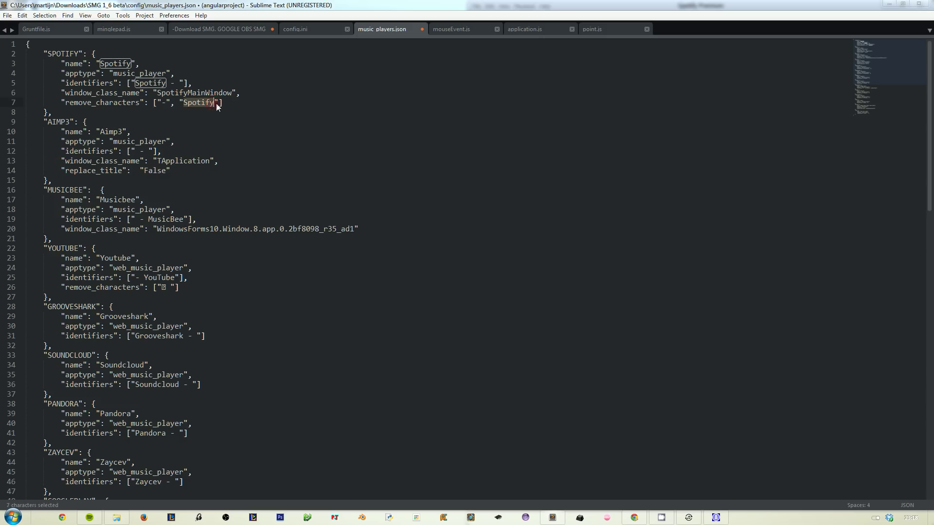
pyautogui.hotkey('ctrl', 'z')
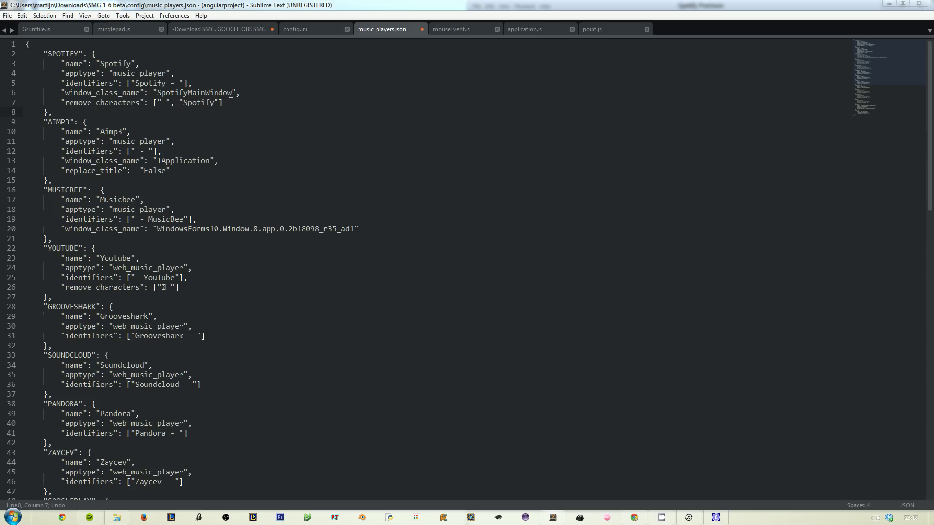
# Align the "apptype" and "identifiers" lines of the OSU entry with its "name" line by removing the extra leading space.
pyautogui.scroll(-6, 231, 102)
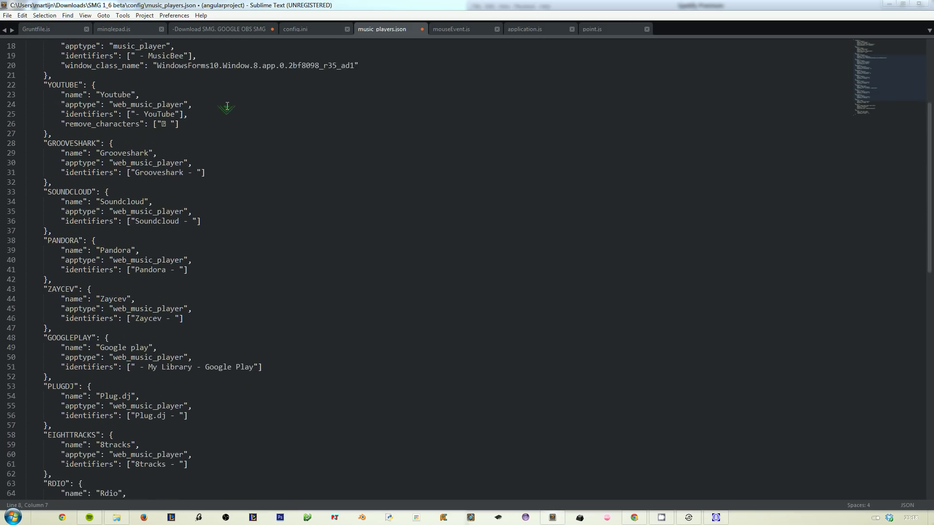
pyautogui.scroll(-4, 178, 269)
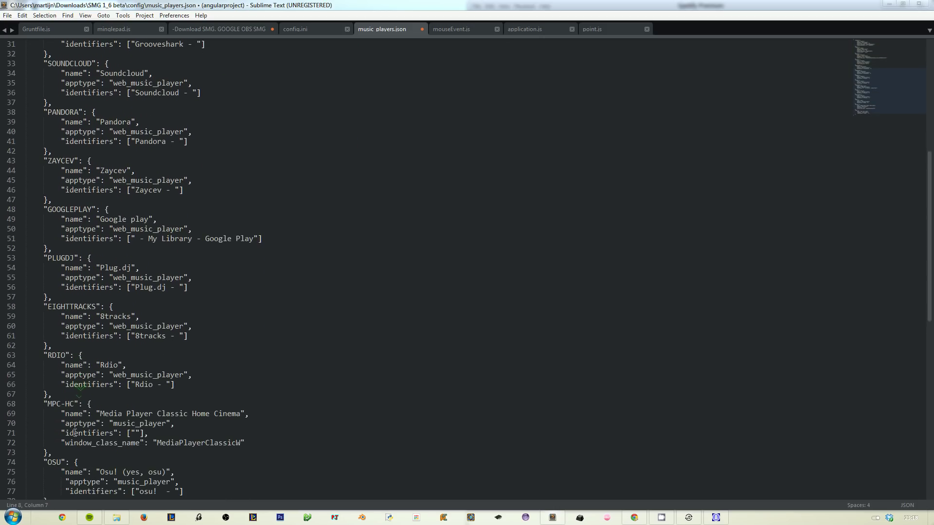
pyautogui.scroll(-2, 81, 419)
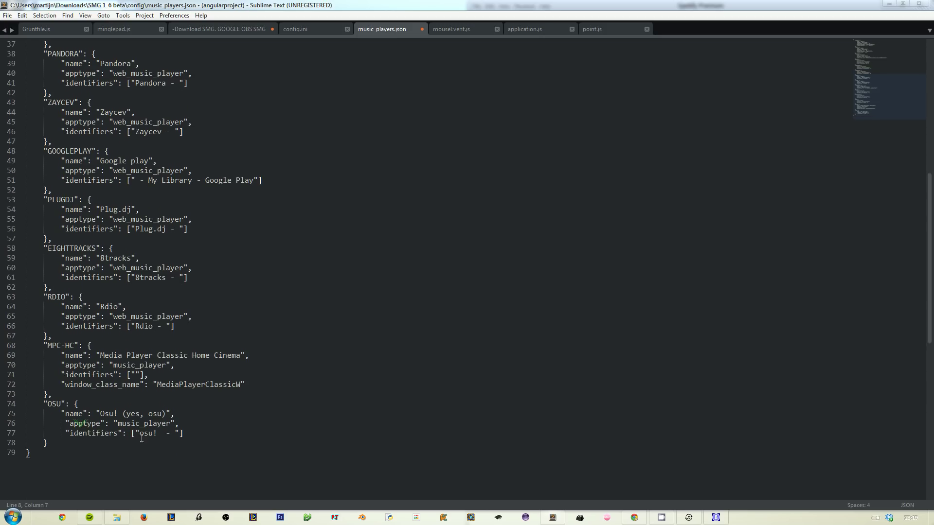
pyautogui.scroll(2, 88, 432)
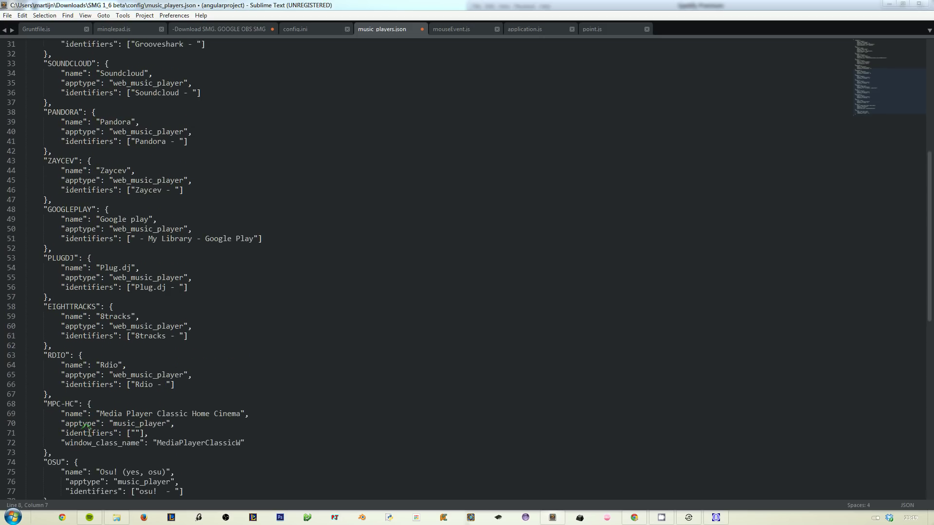
pyautogui.scroll(-1, 137, 424)
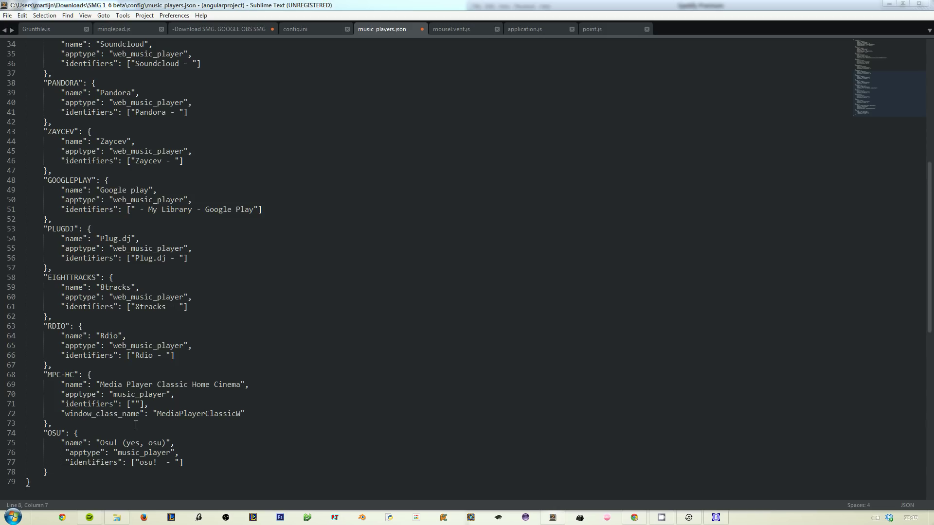
pyautogui.click(67, 453)
pyautogui.press('BackSpace')
pyautogui.click(67, 462)
pyautogui.press('BackSpace')
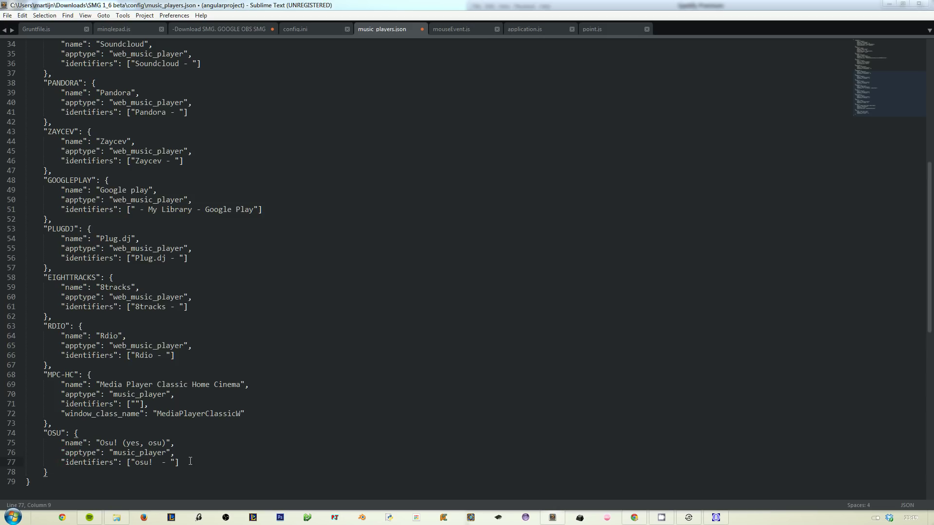
# Highlight the complete OSU block at the end of the file, then return to the SPOTIFY entry.
pyautogui.scroll(1, 189, 462)
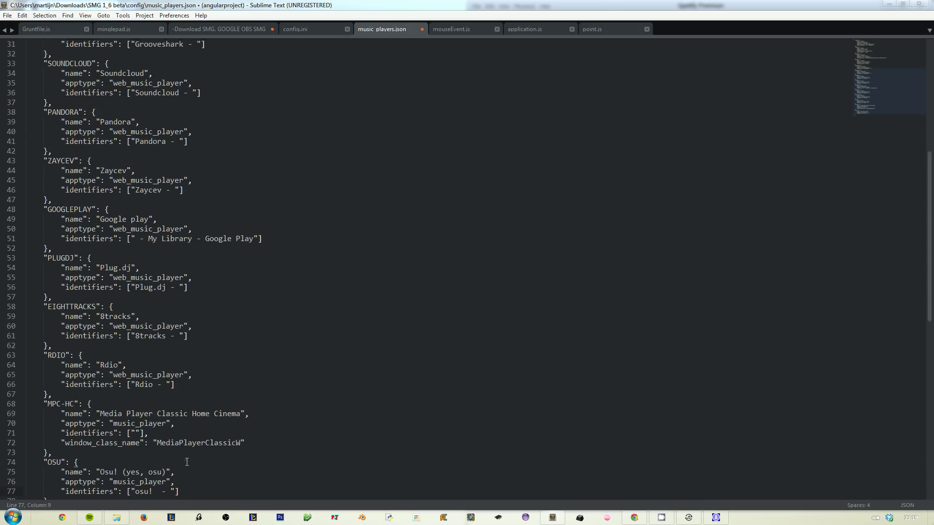
pyautogui.scroll(-1, 189, 462)
pyautogui.moveTo(55, 479); pyautogui.dragTo(41, 440)
pyautogui.click(41, 440)
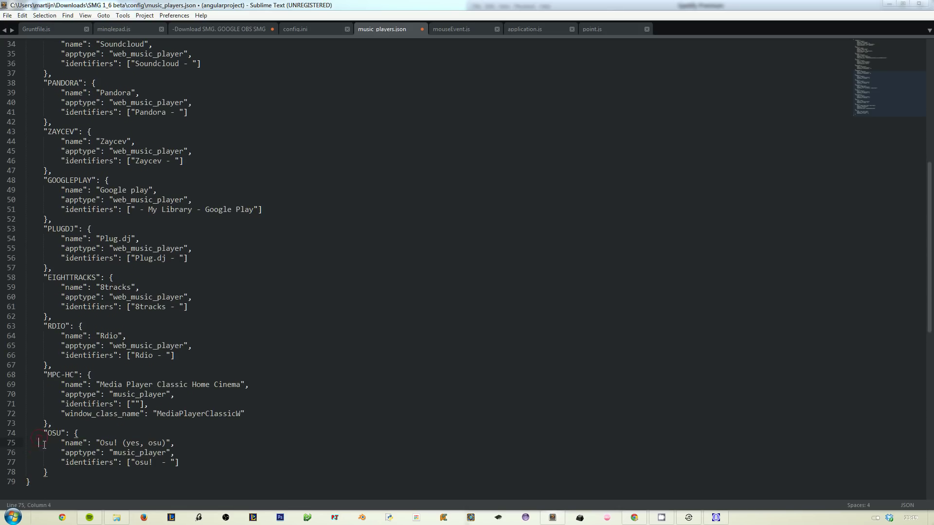
pyautogui.moveTo(47, 471); pyautogui.dragTo(44, 432)
pyautogui.scroll(2, 133, 399)
pyautogui.scroll(10, 134, 399)
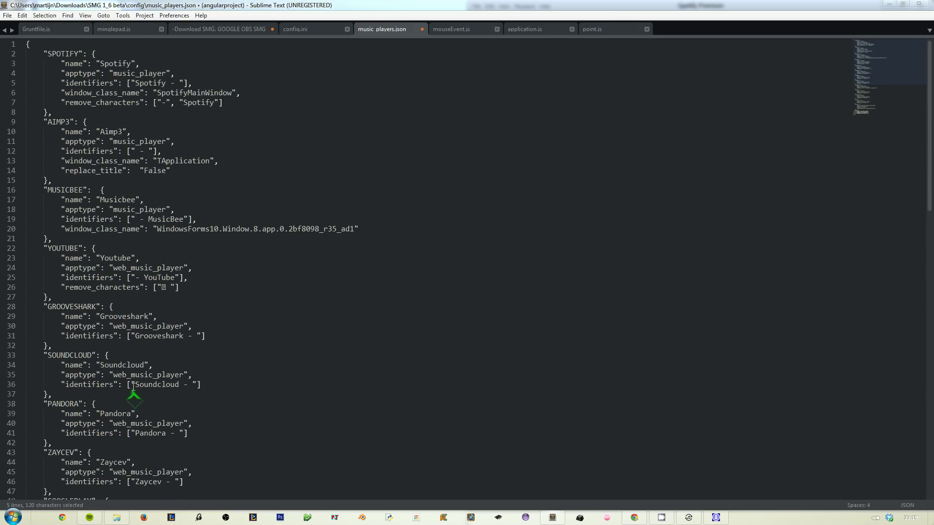